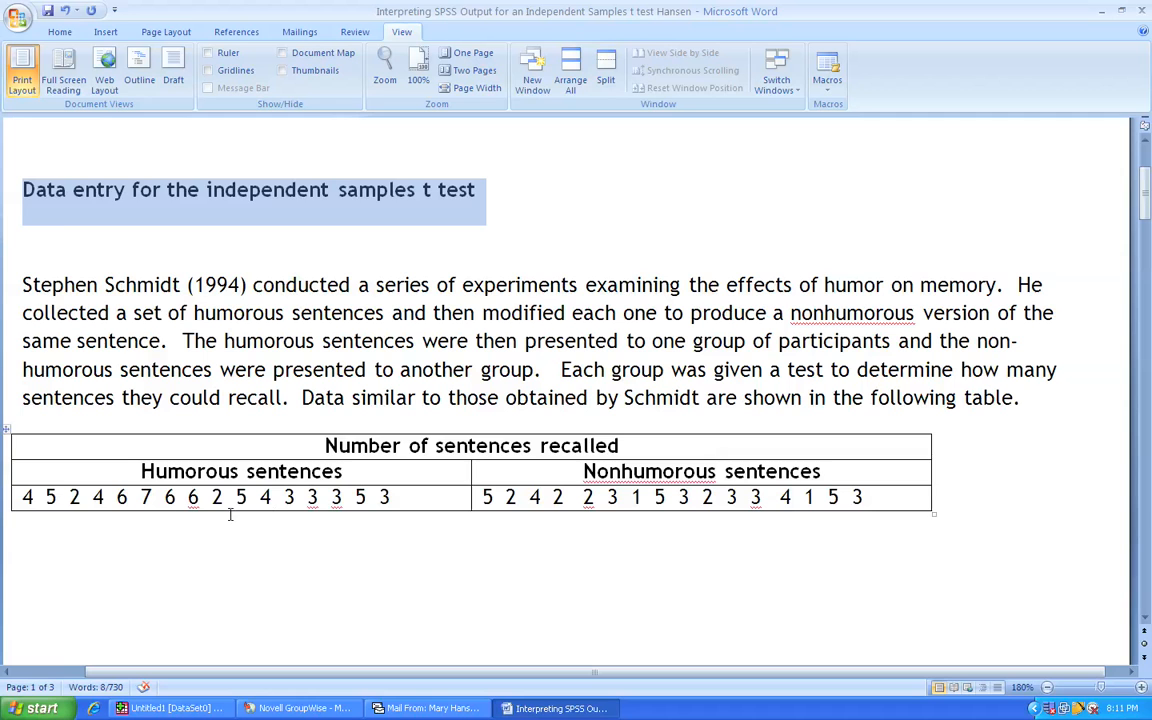
- Examine the table's humorous and nonhumorous sentence headings and the recall scores listed under each
drag(136, 473, 395, 482)
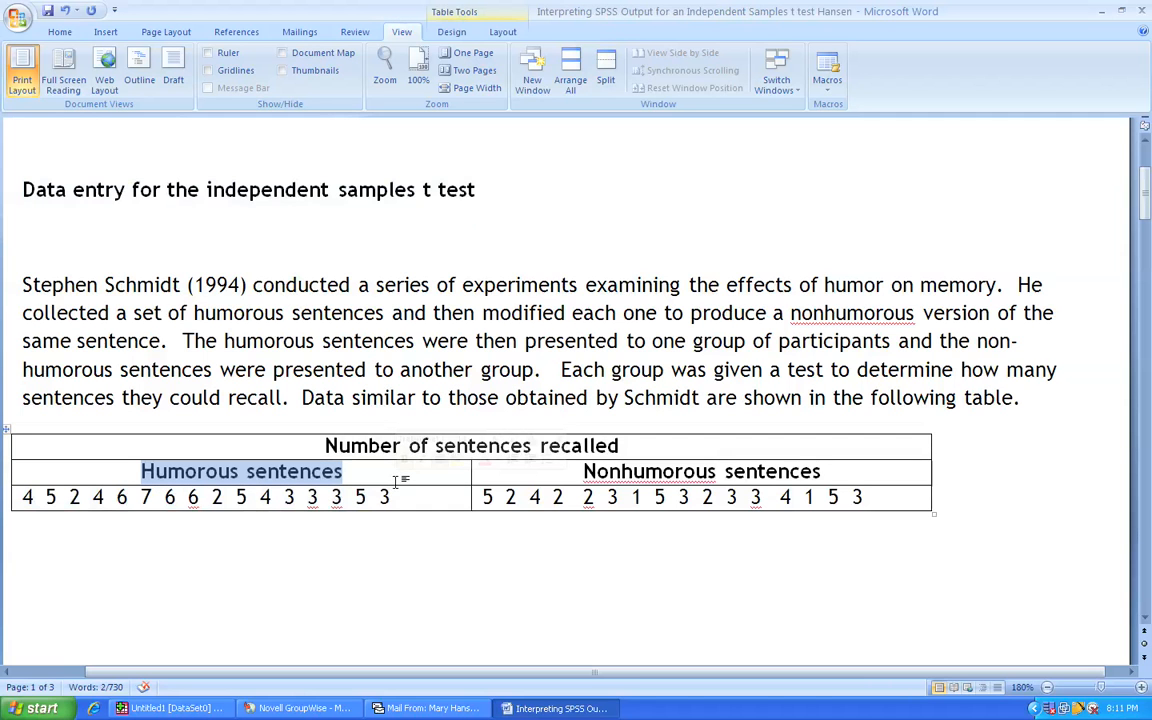
drag(575, 475, 848, 477)
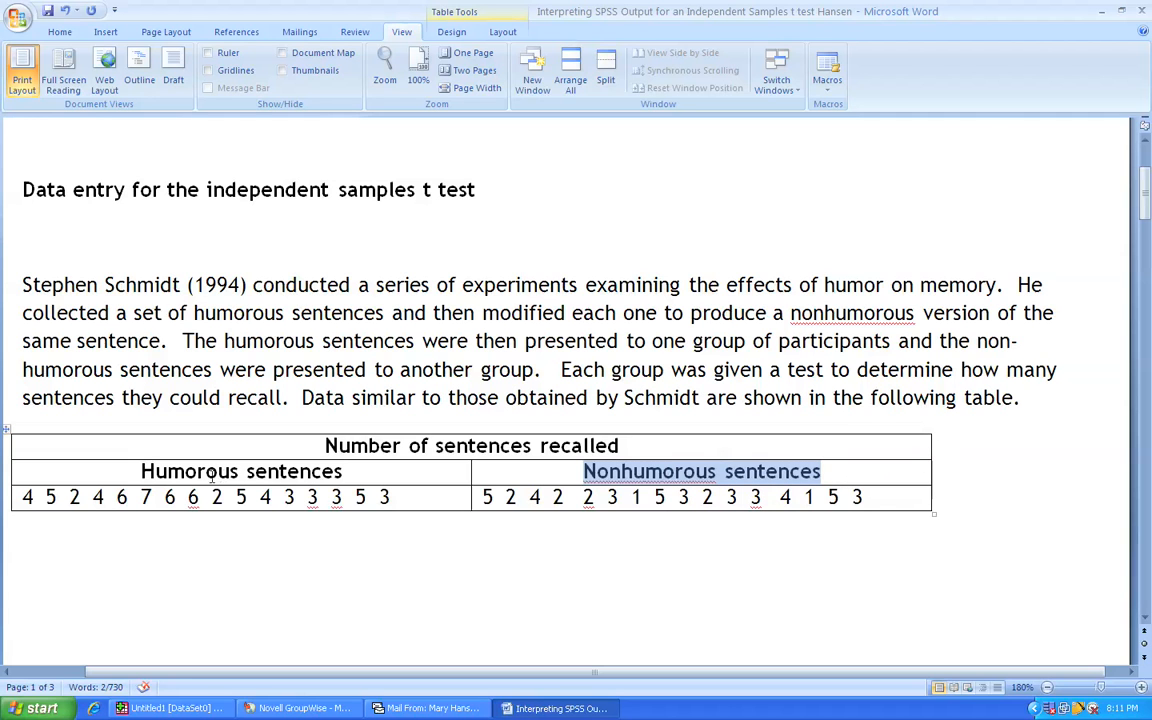
drag(20, 497, 444, 497)
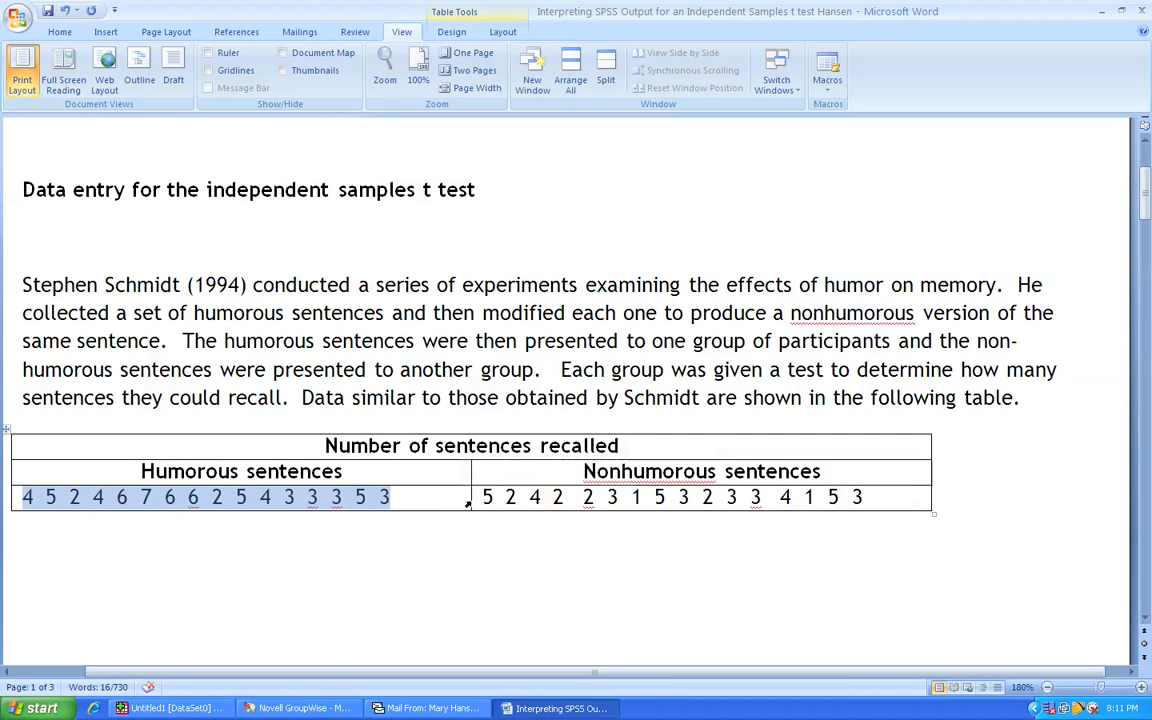
drag(481, 497, 881, 509)
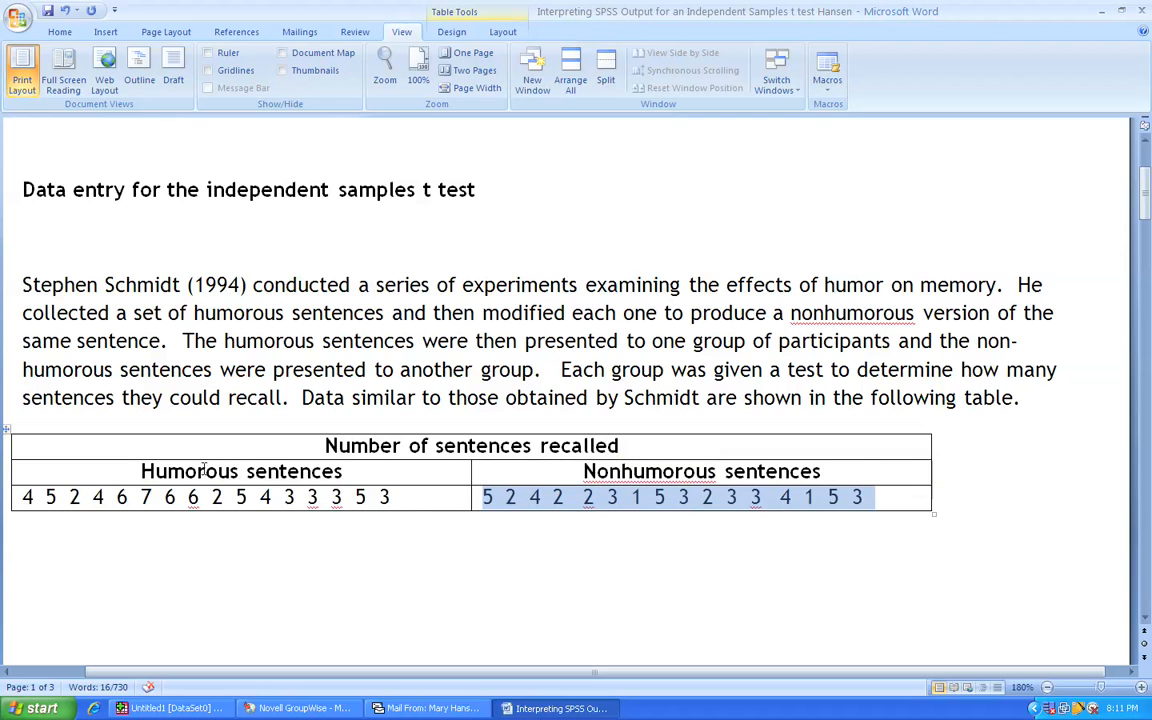
drag(141, 471, 785, 497)
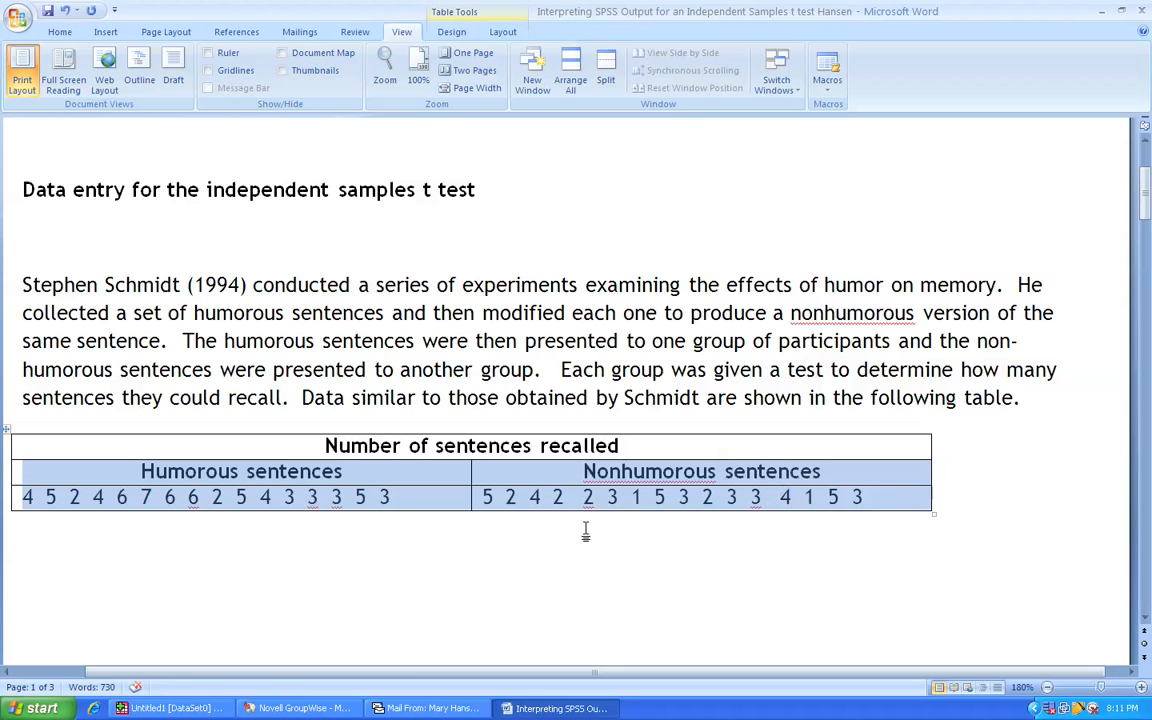
- Switch to the SPSS data editor and define the first variable with the name group
click(208, 710)
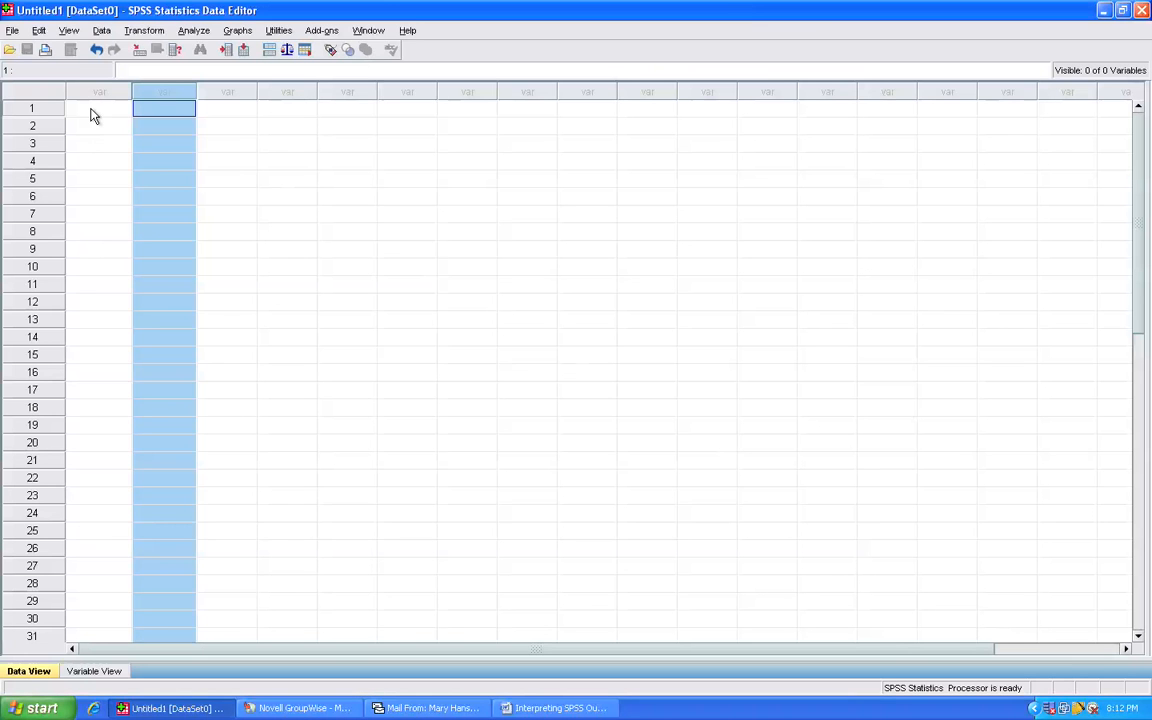
click(93, 110)
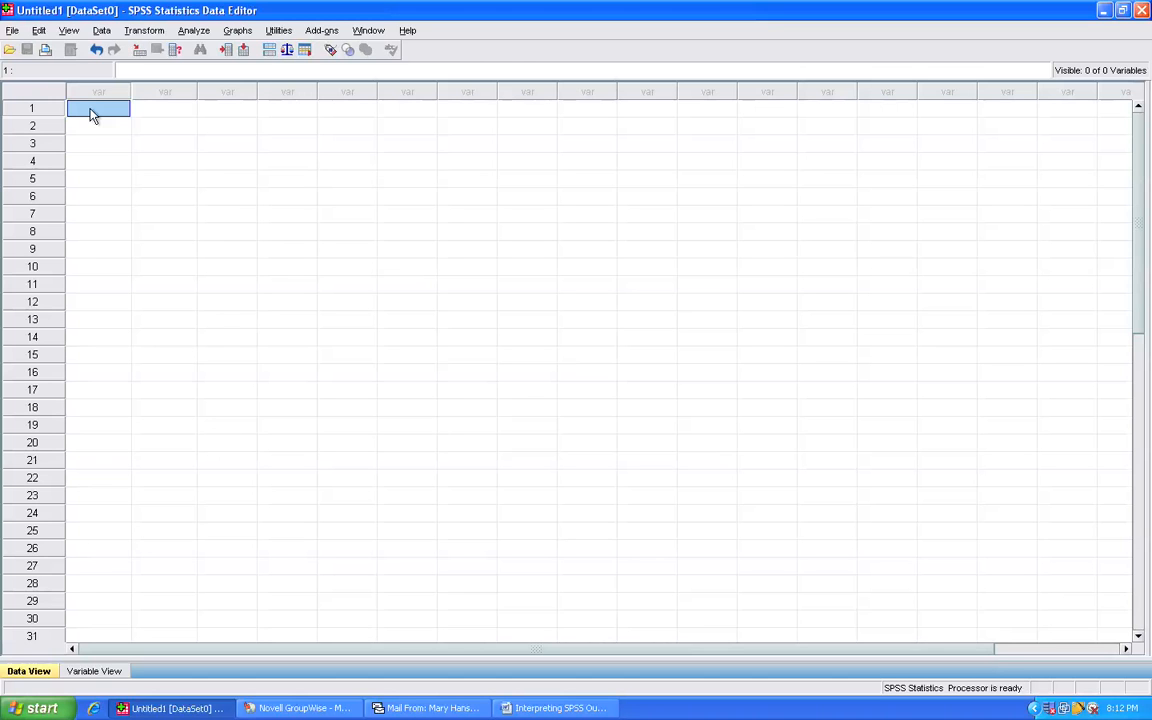
click(104, 672)
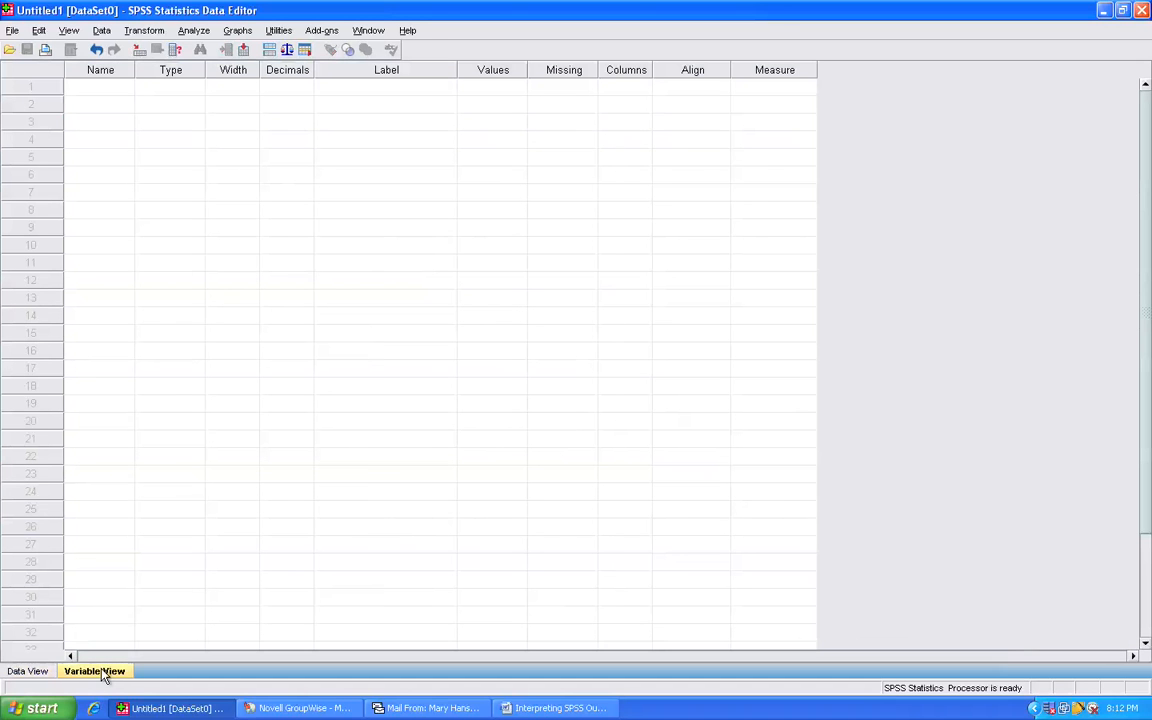
click(96, 88)
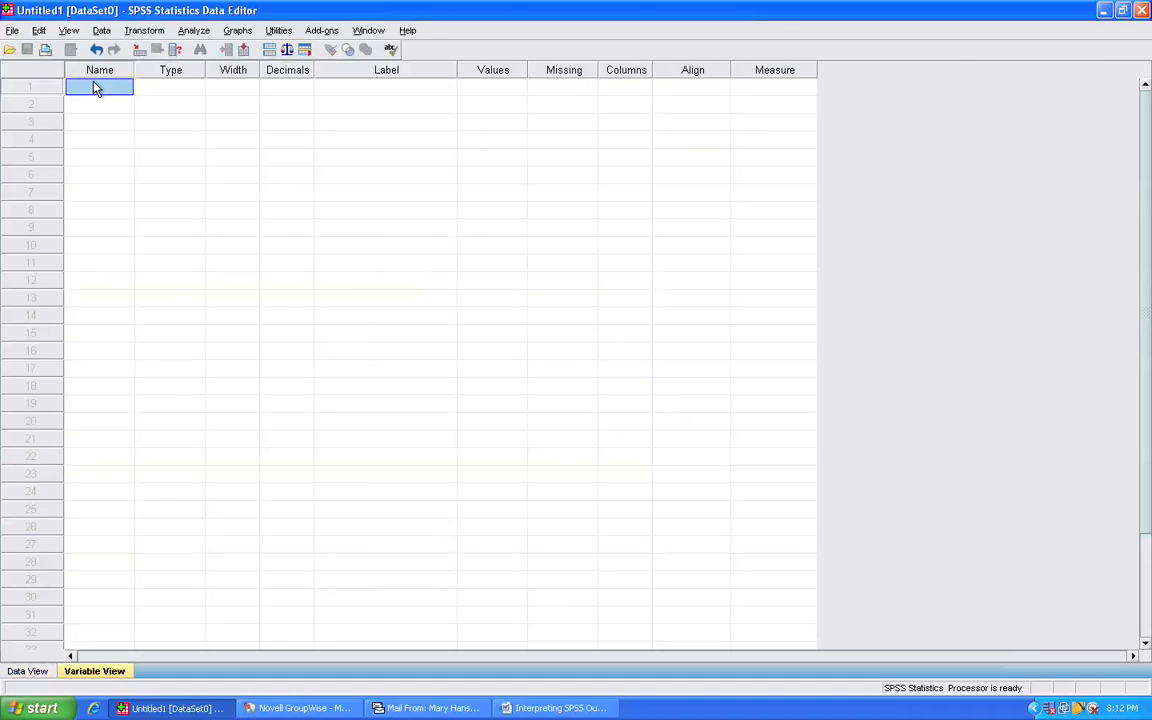
text(group)
click(380, 97)
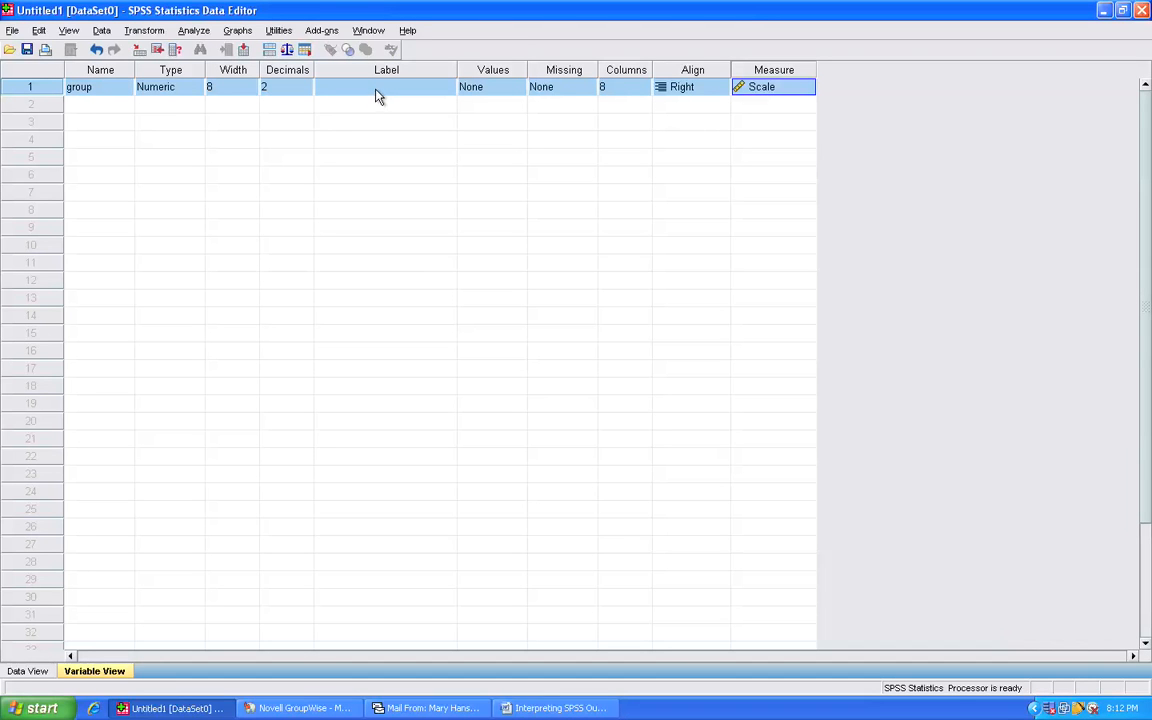
- Label the group variable Group Membership
click(376, 89)
text(grou)
key(BackSpace)
key(BackSpace)
key(BackSpace)
key(BackSpace)
text(Group)
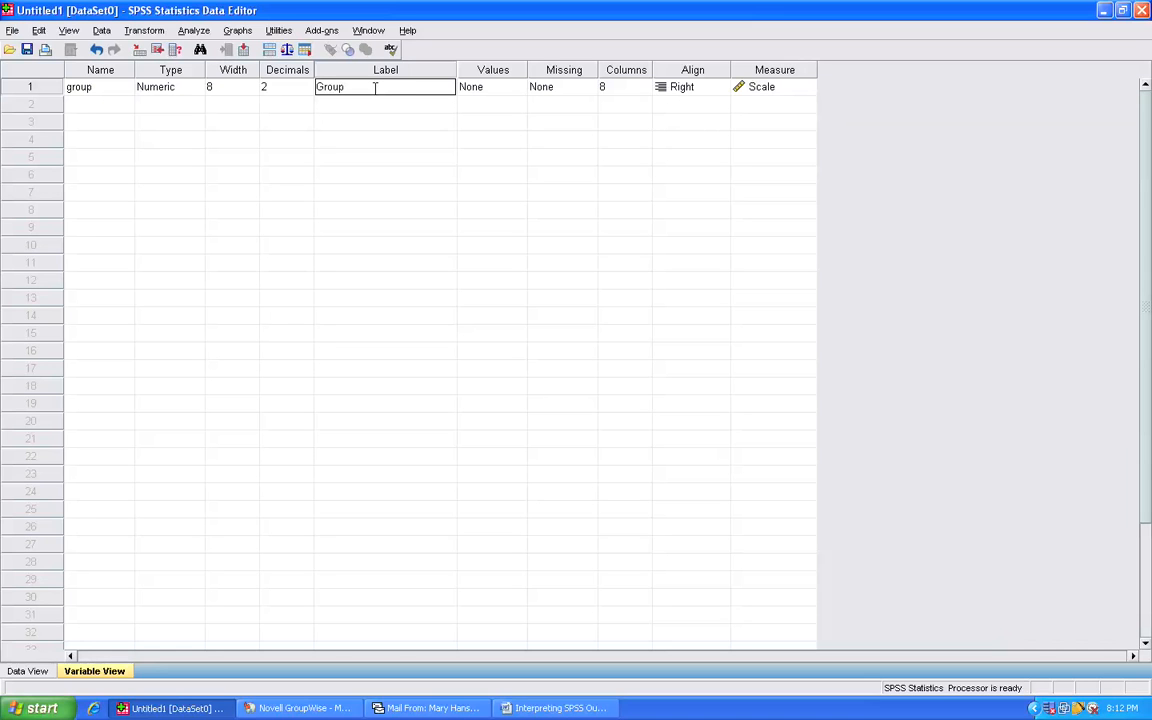
text( Membership)
- Add a value label to the group variable that assigns 1 to Humorous Sentences
click(512, 90)
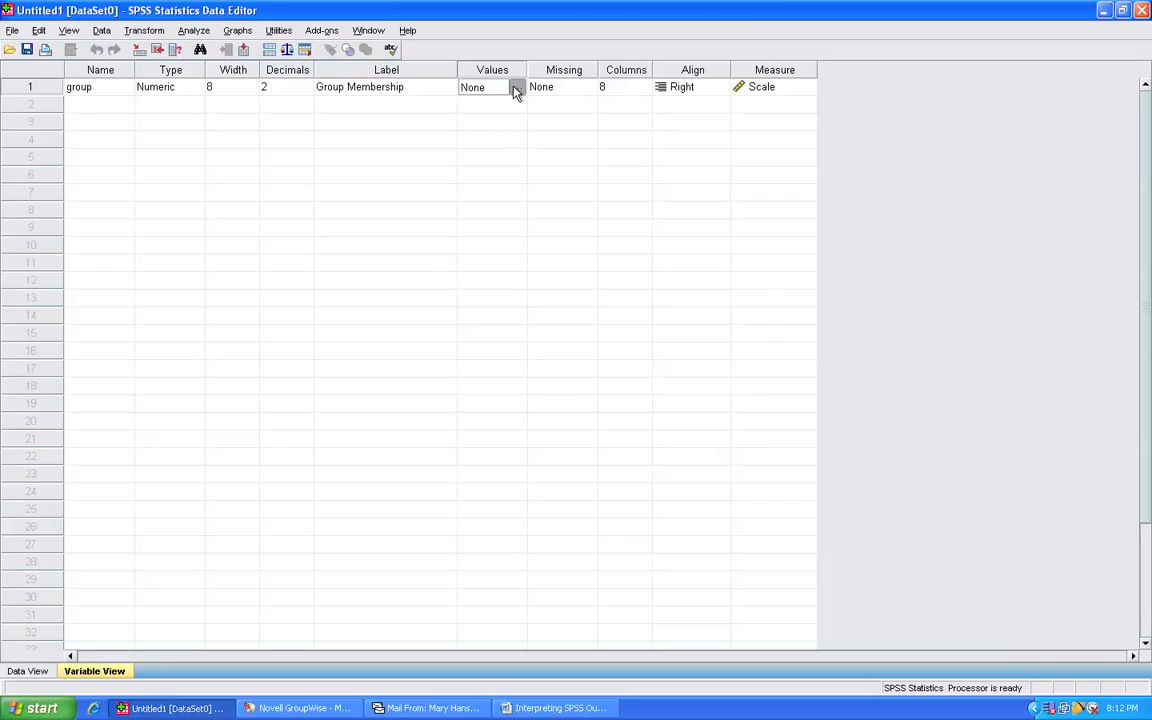
click(516, 88)
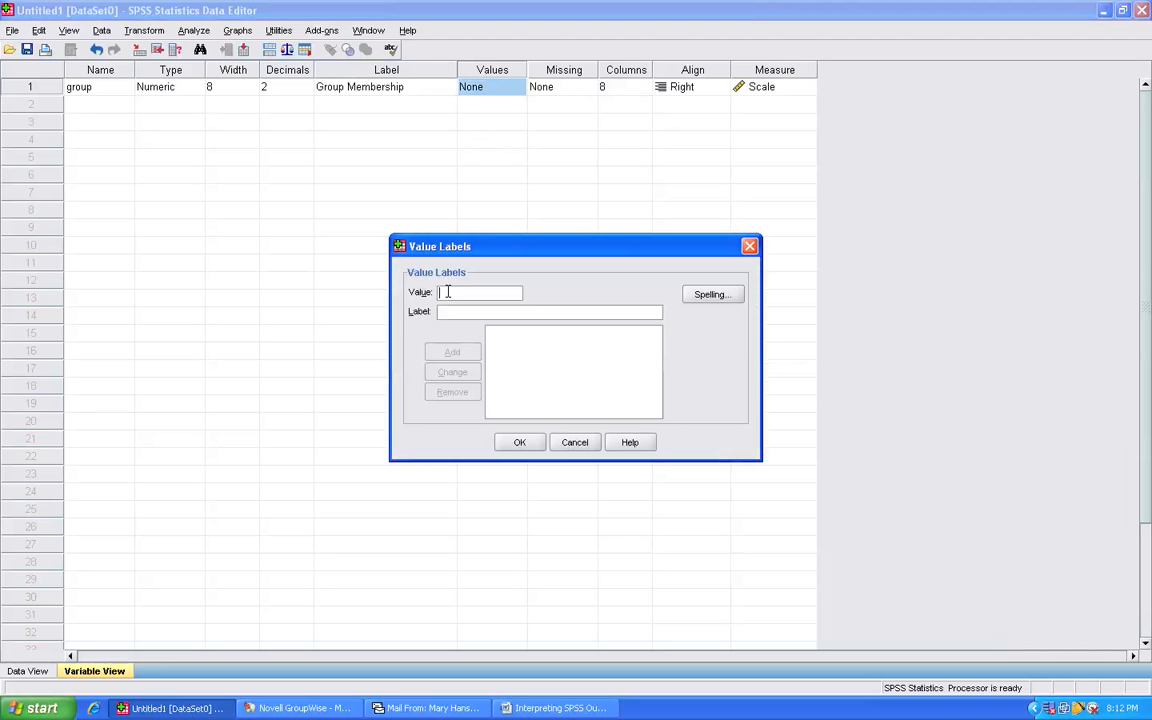
text(1)
click(459, 313)
text(Humor)
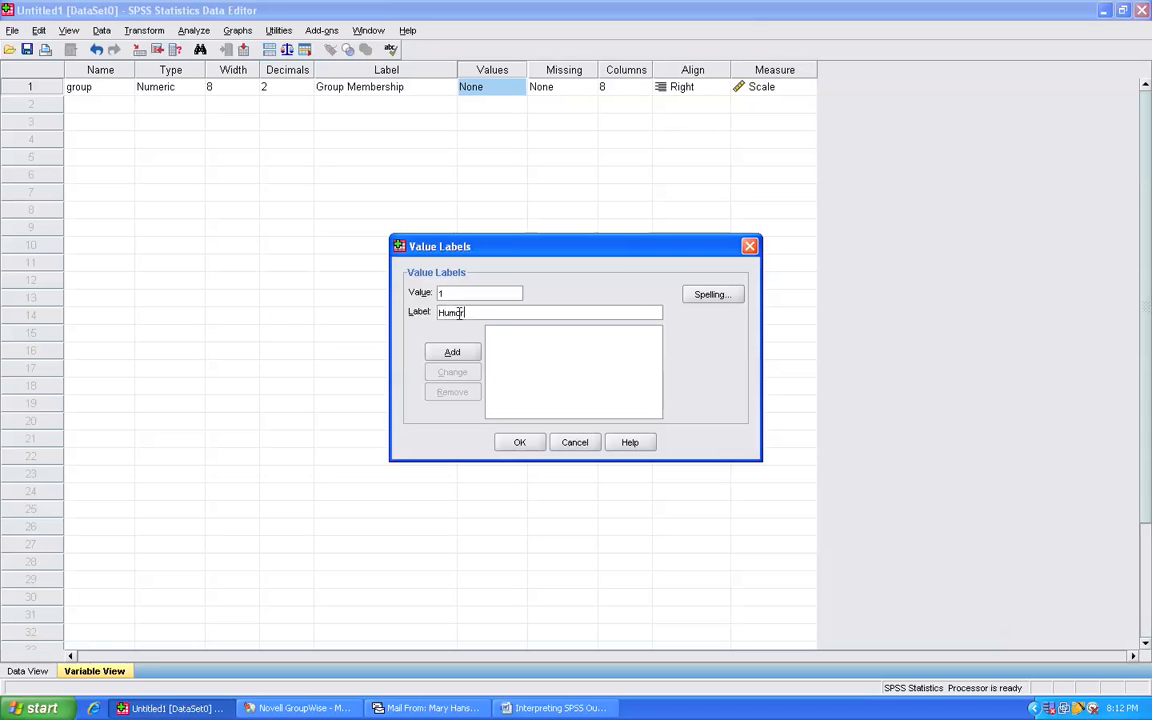
text(ous Sentences)
click(464, 353)
- Add the value label 2 for Nonhumorous Sentences and apply the value labels to the group variable
text(2)
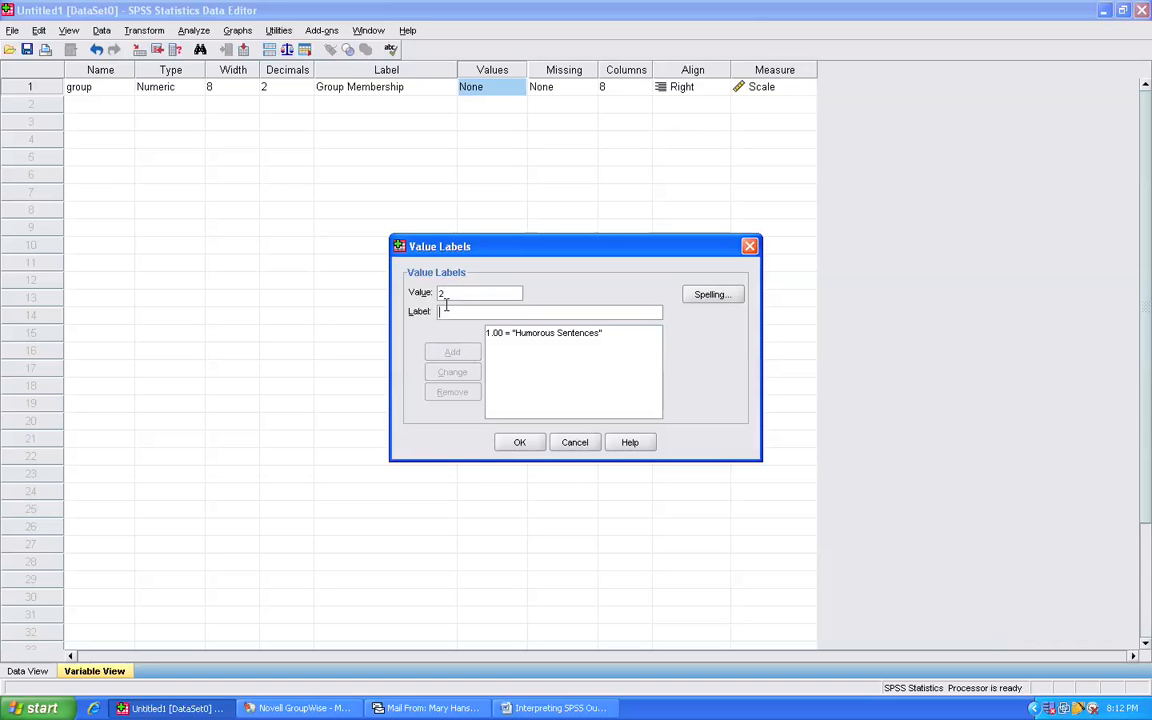
click(446, 310)
text(Nonhumo)
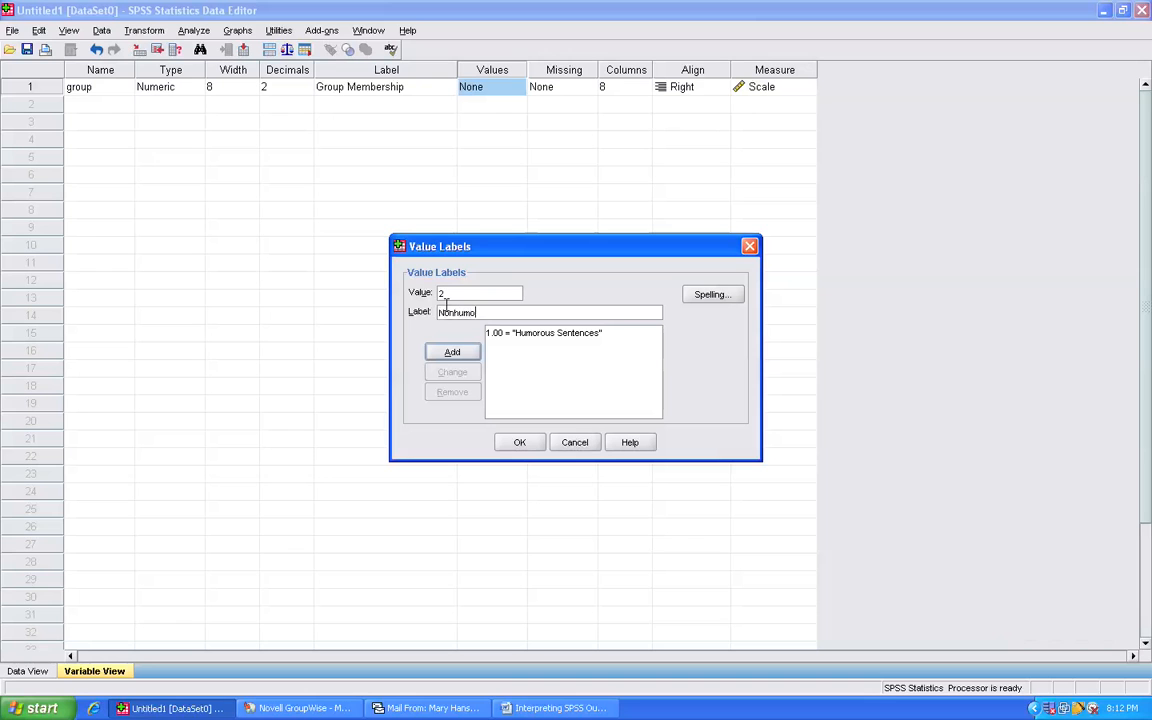
text(rous Sentences)
click(445, 352)
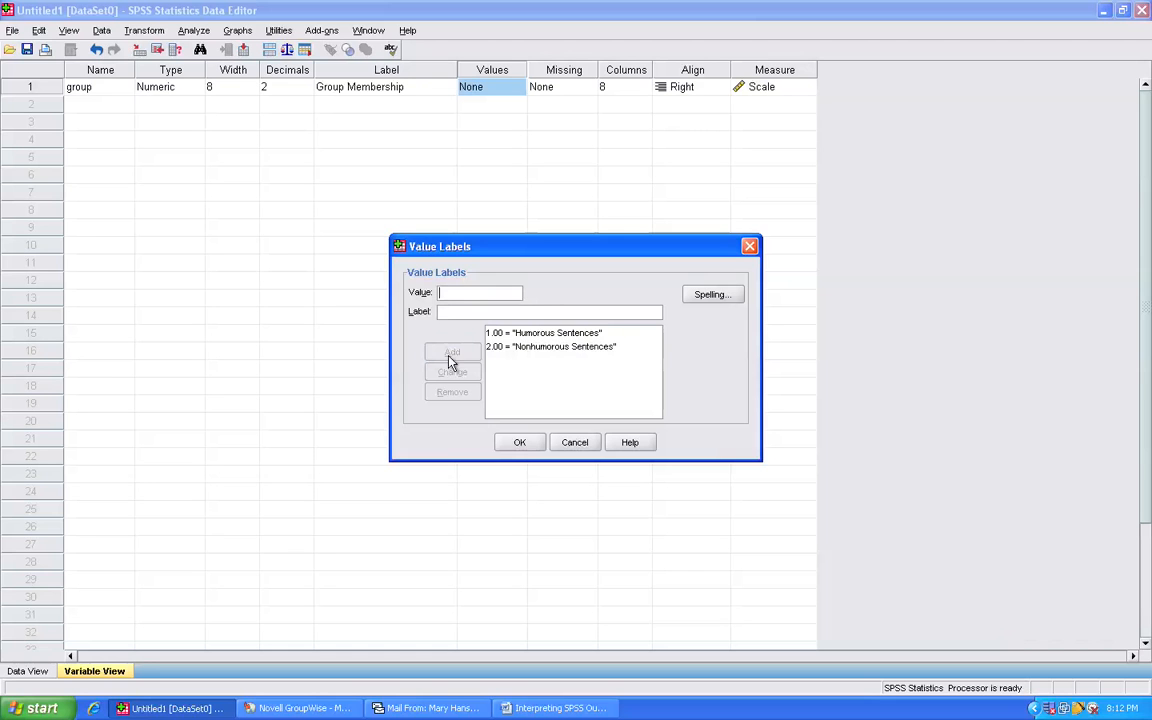
click(521, 445)
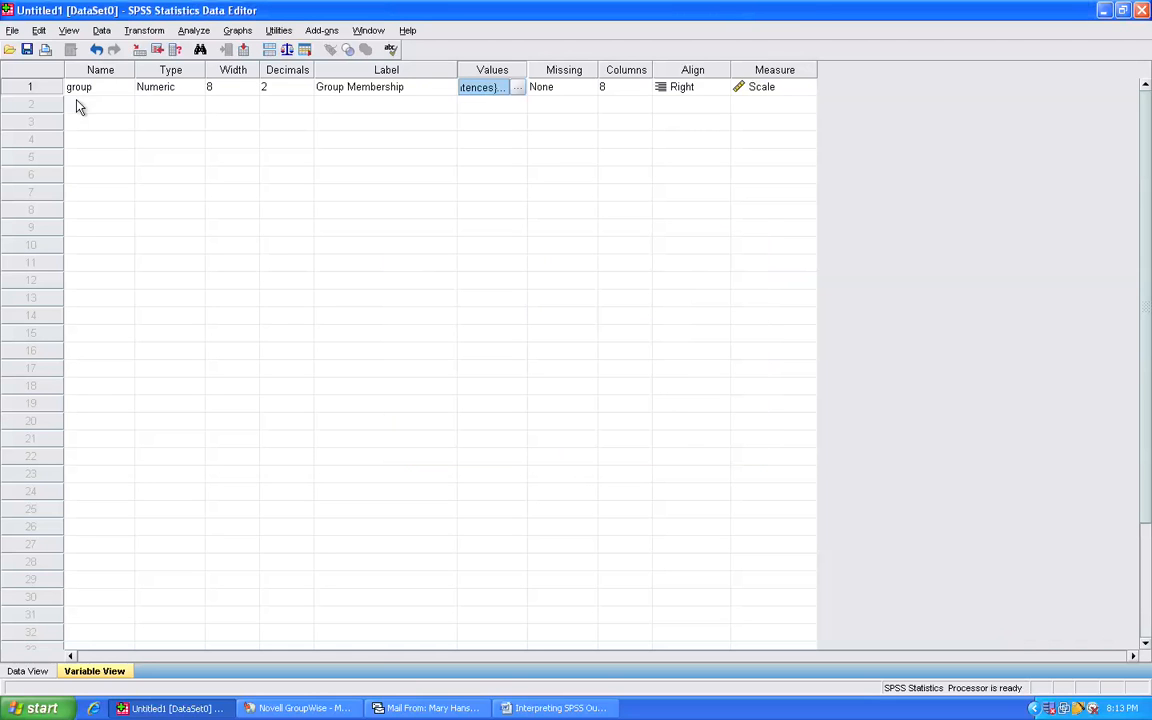
- Define a second variable named data with the label Number of Sentences
click(68, 103)
text(data)
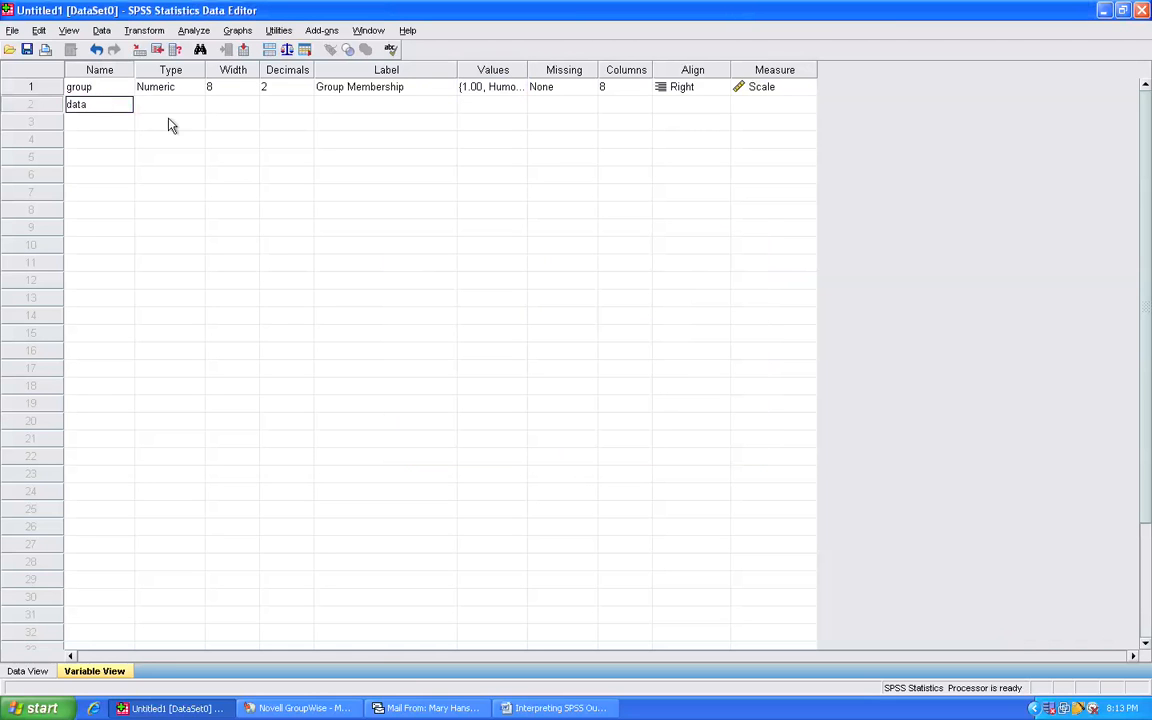
click(357, 106)
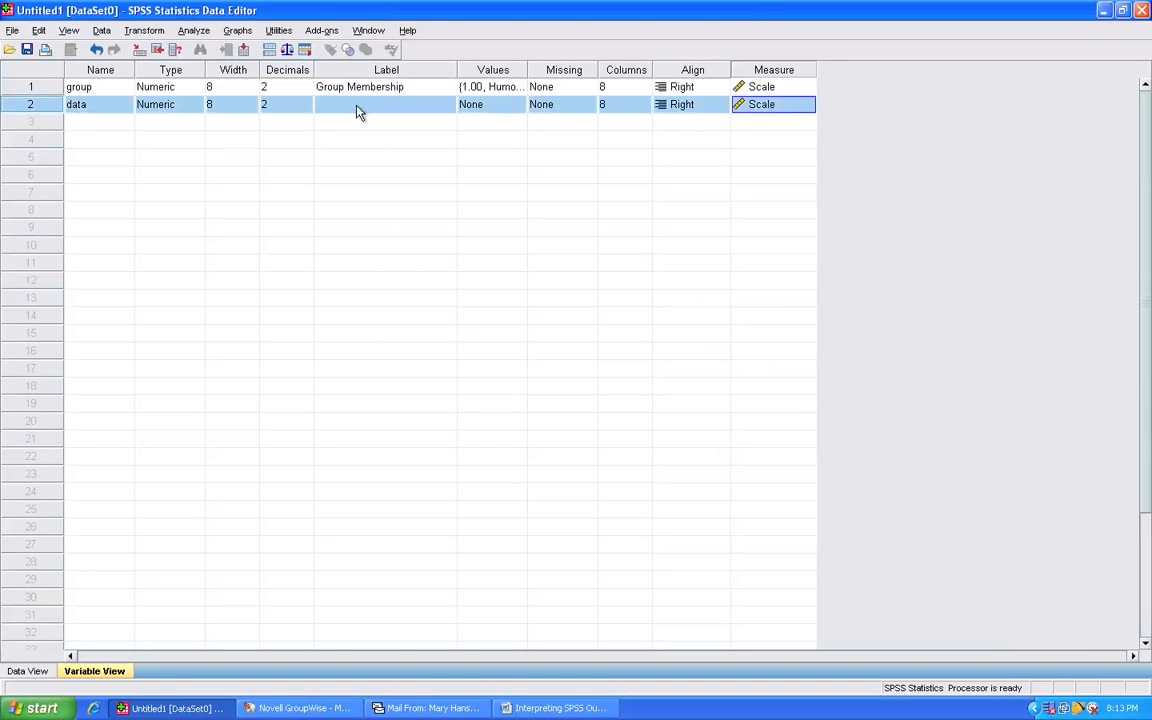
click(355, 108)
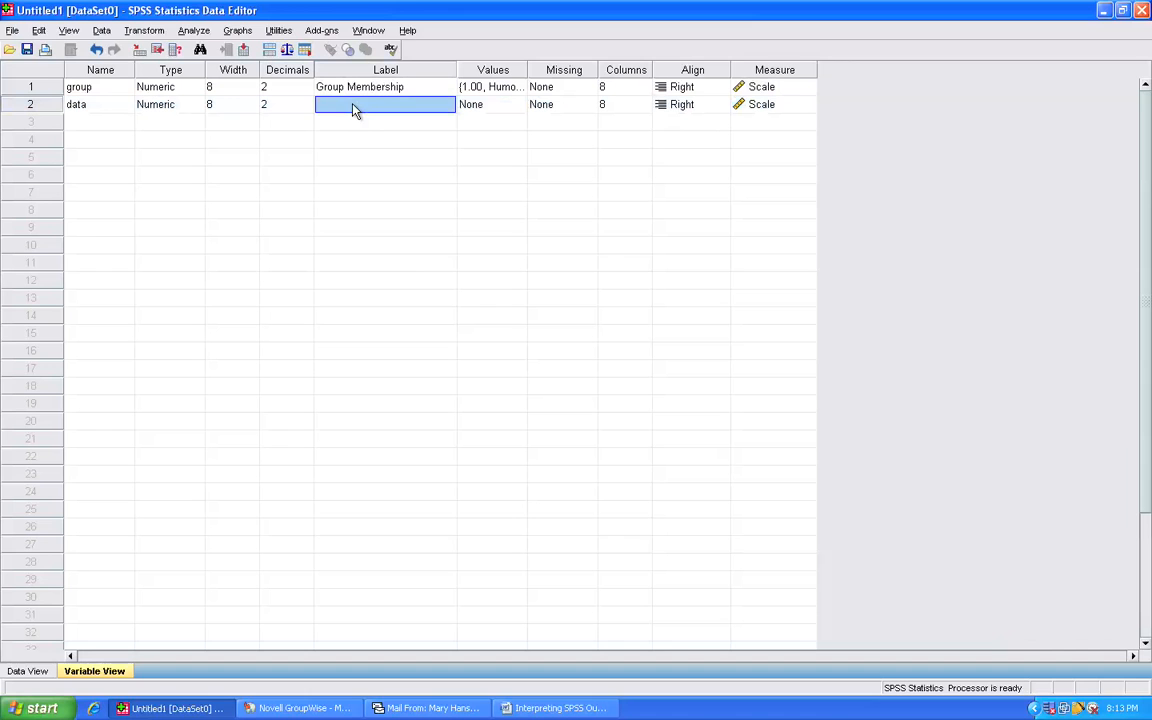
text(Number of Sentences)
click(360, 127)
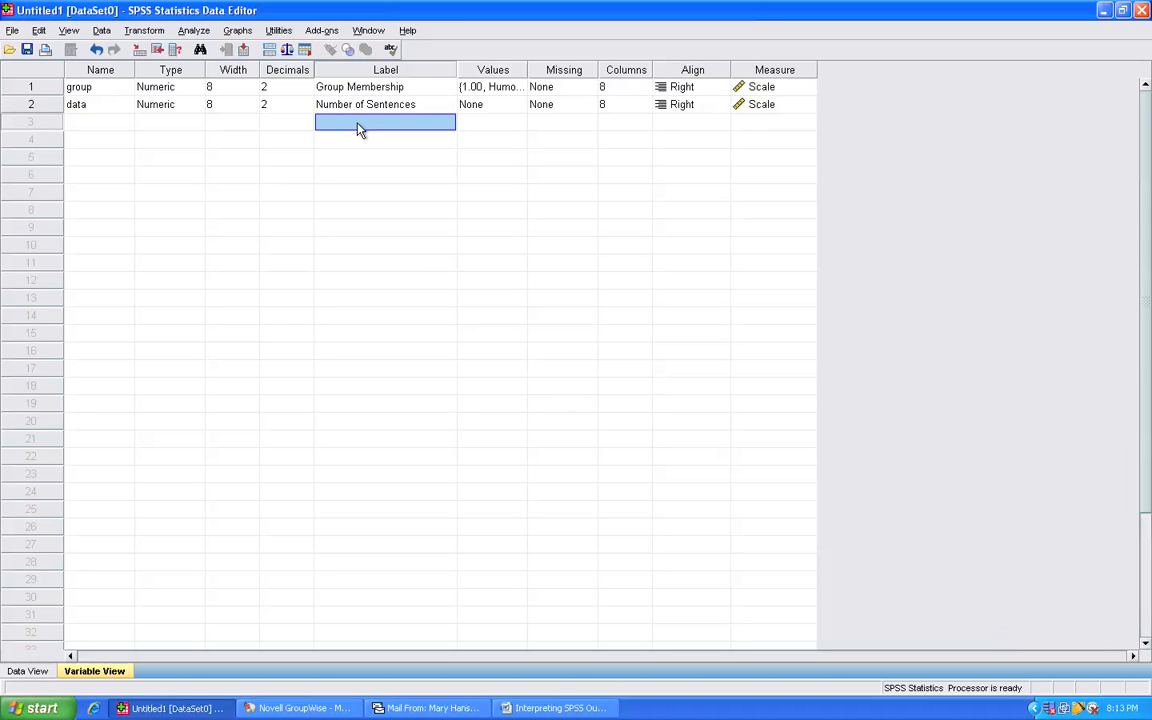
- Enter the group value 1 for cases 1 to 16 in the data sheet
drag(54, 93, 60, 112)
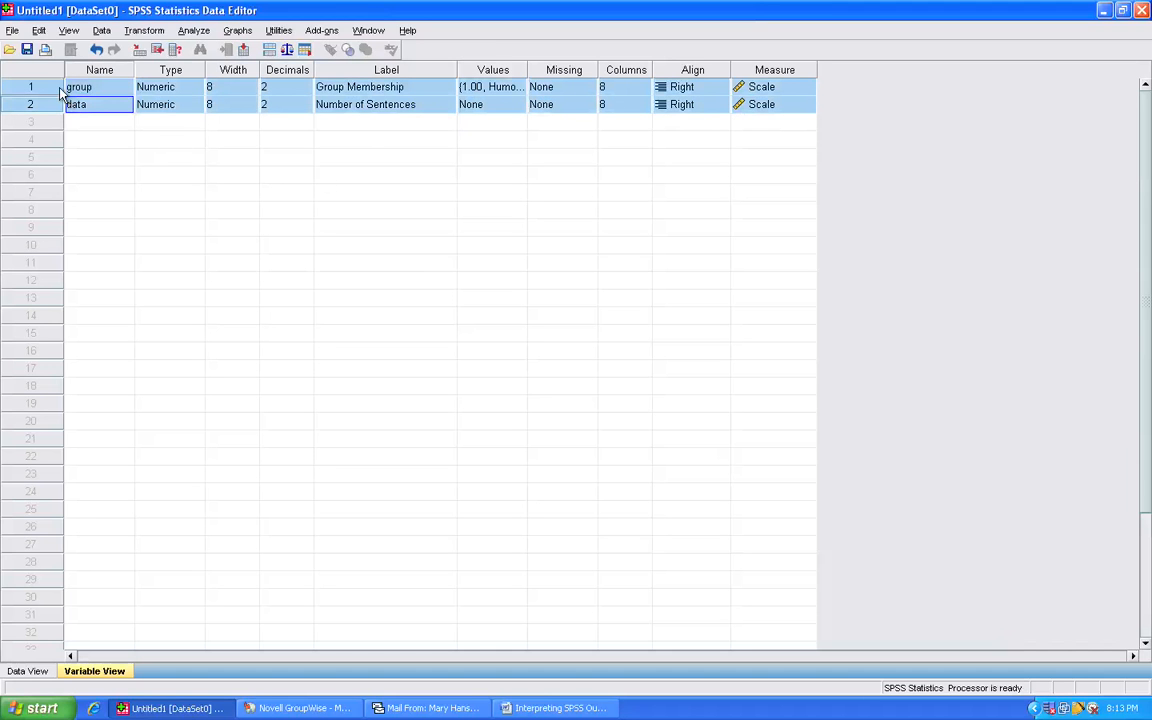
drag(57, 87, 39, 83)
click(34, 671)
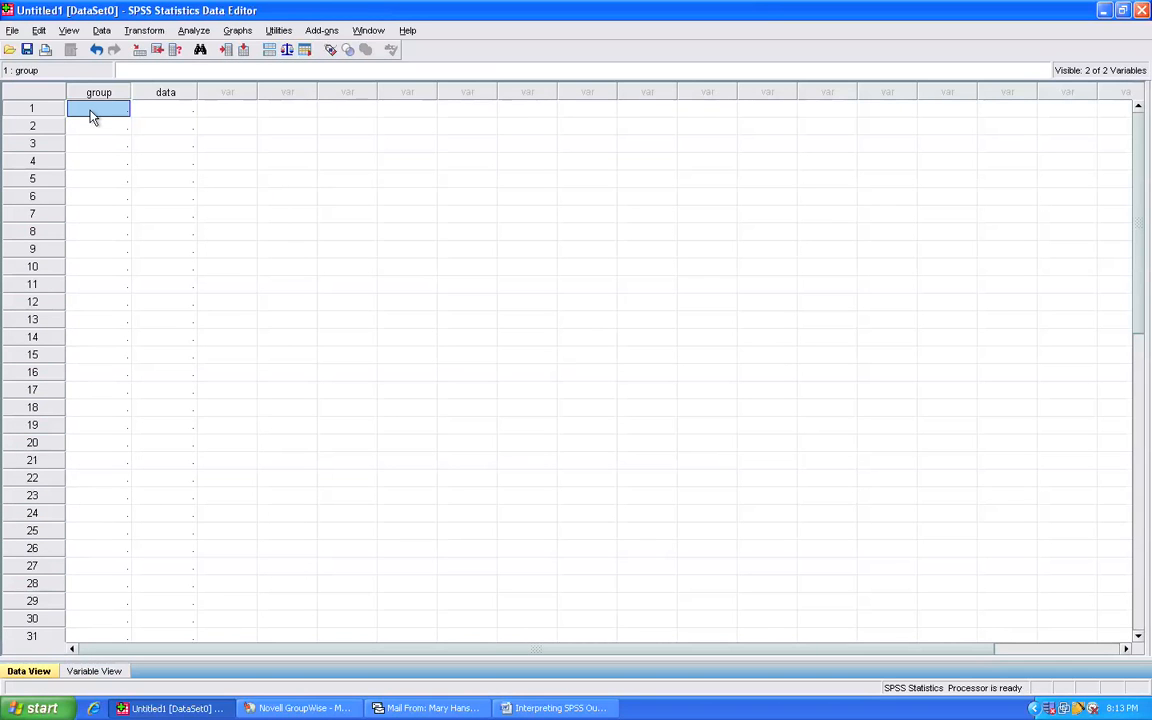
text(1)
key(Return)
text(1)
key(Return)
text(1)
key(Return)
text(1 1 1 1 1 1 1 1 1 1 1 1 1 1)
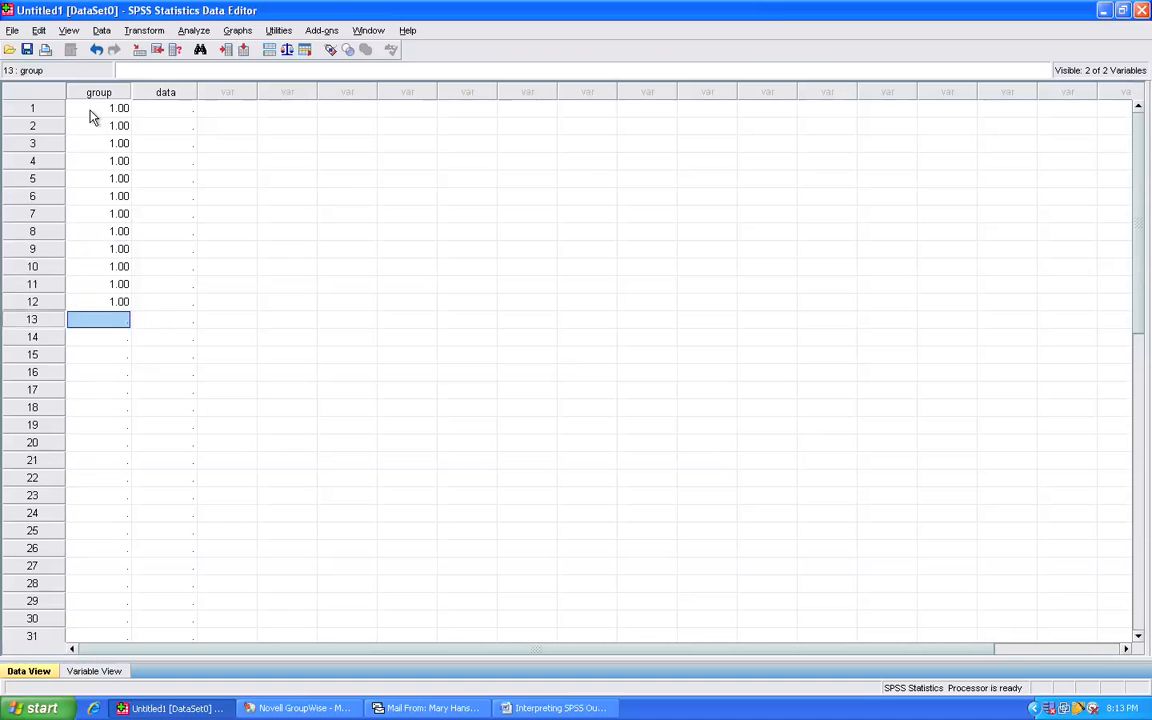
key(Return)
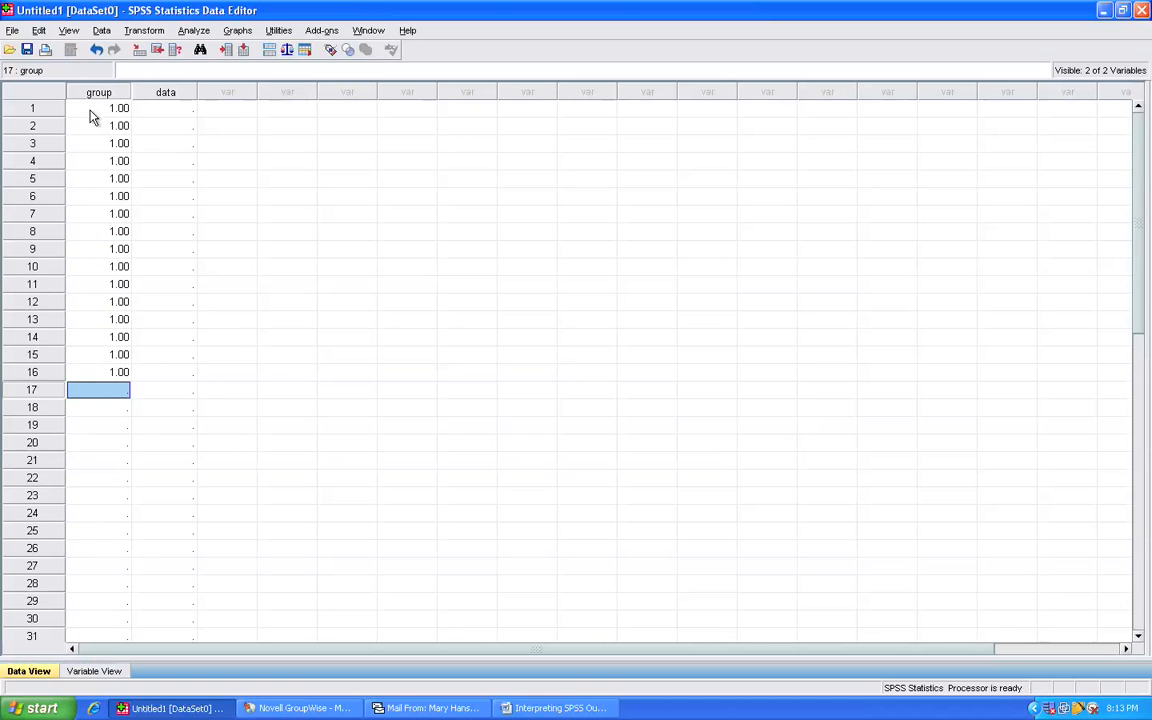
- Enter the scores 4, 5, 2, 4, 6, 7, 6, 6, 2, 5, 4, 3, 3, 3, 5, 3 in the data column for cases 1 to 16
click(166, 112)
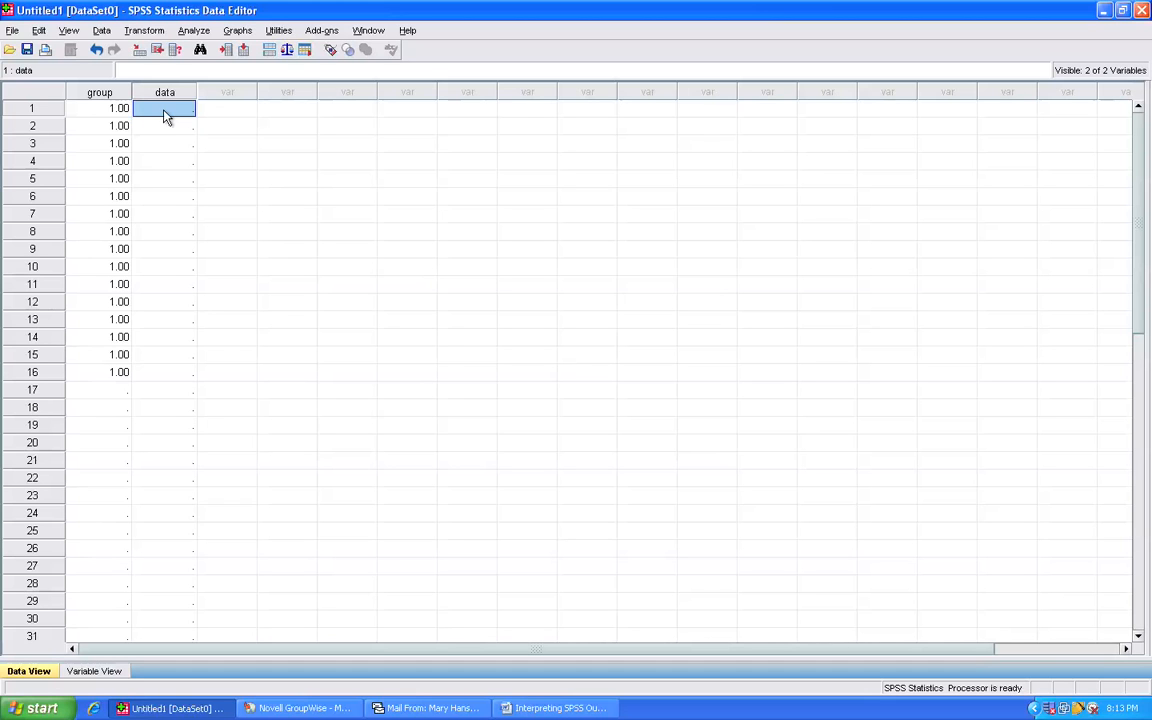
text(4)
key(Return)
text(5)
key(Return)
text(2)
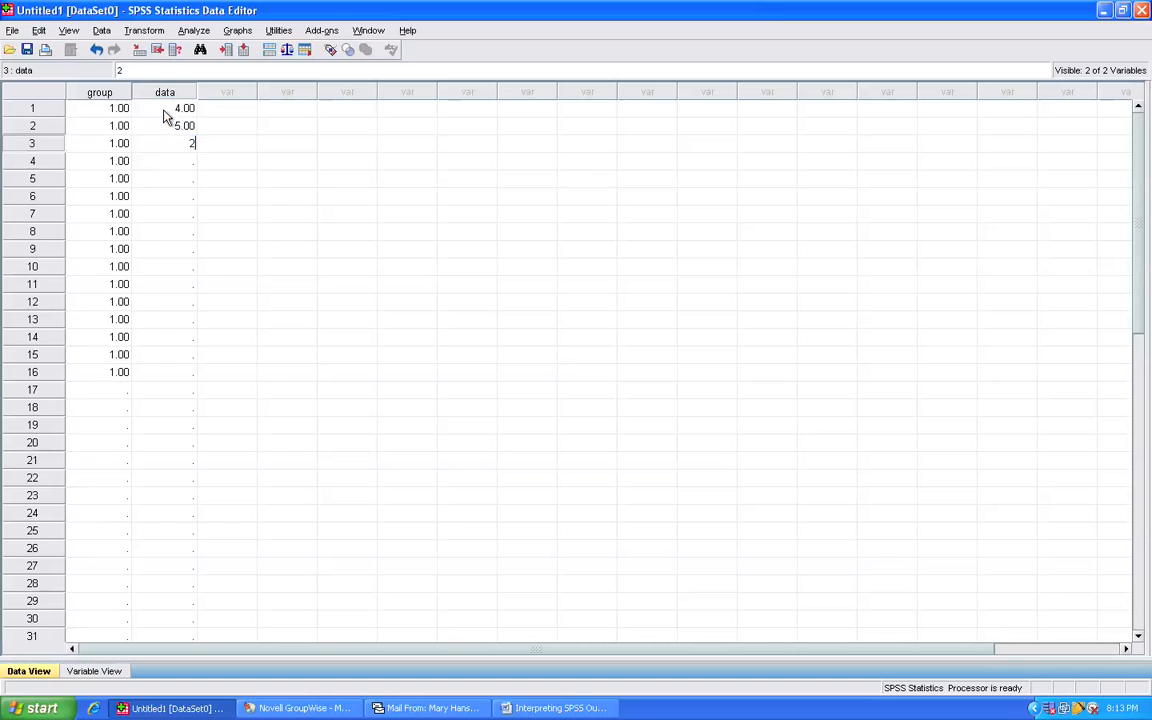
key(Return)
text(4)
key(Return)
text(6)
key(Return)
text(7)
key(Return)
text(6)
key(Return)
text(6)
key(Return)
text(2)
key(Return)
text(5)
key(Return)
text(4)
key(Return)
text(3)
key(Return)
text(3)
key(Return)
text(3)
key(Return)
text(5)
key(Return)
text(3)
key(Return)
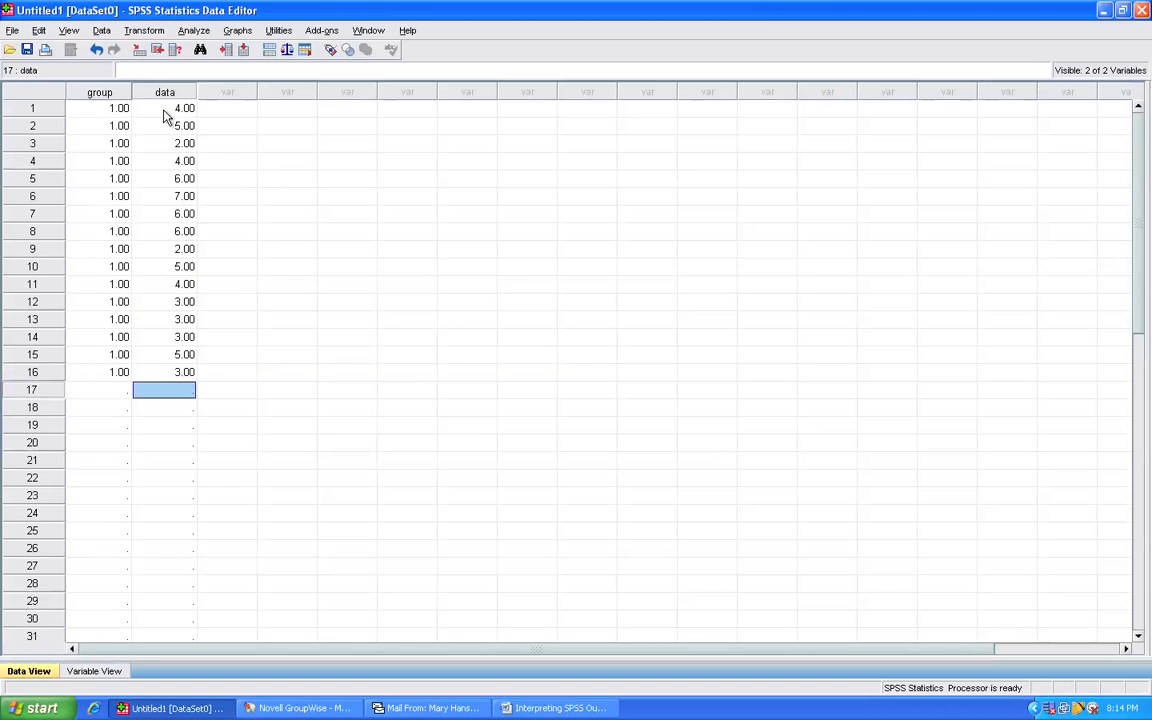
- Review the first case's row, checking its group value and its data score
click(32, 110)
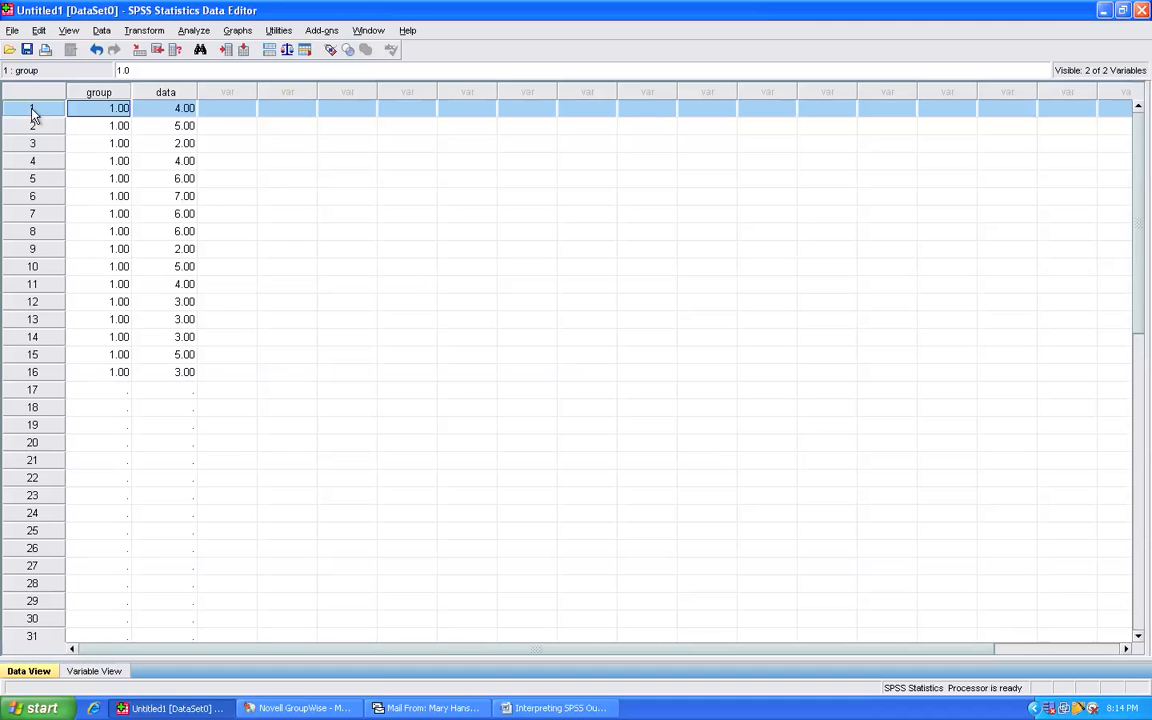
click(95, 114)
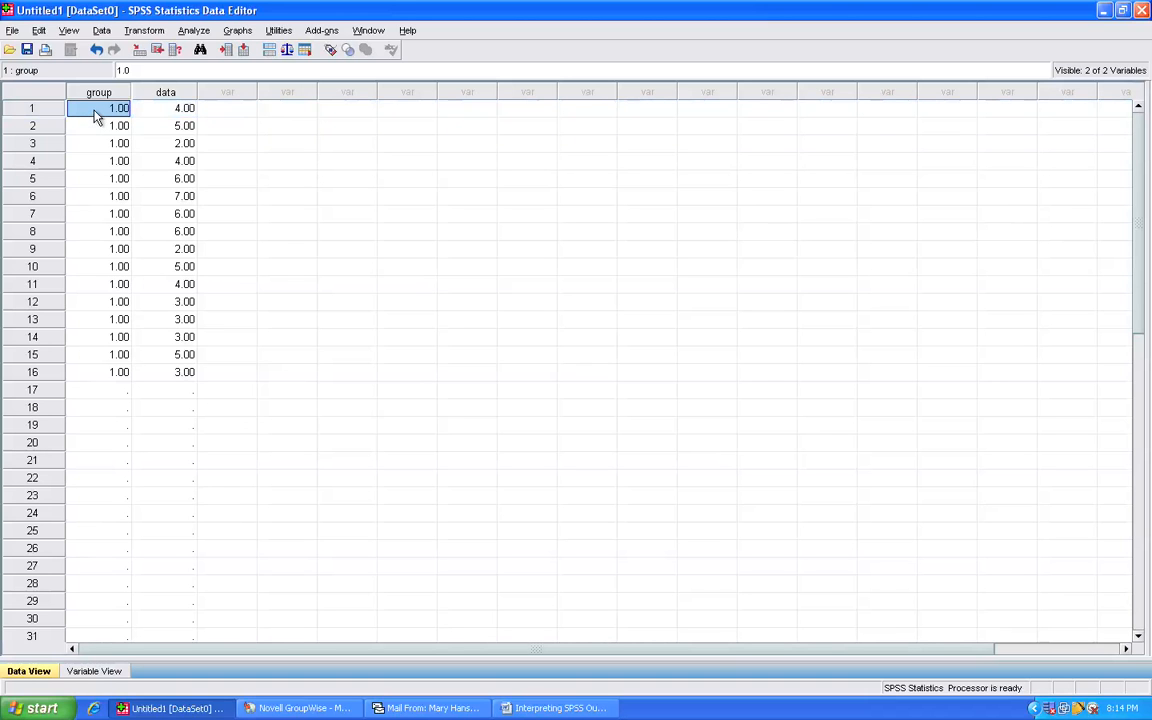
click(163, 117)
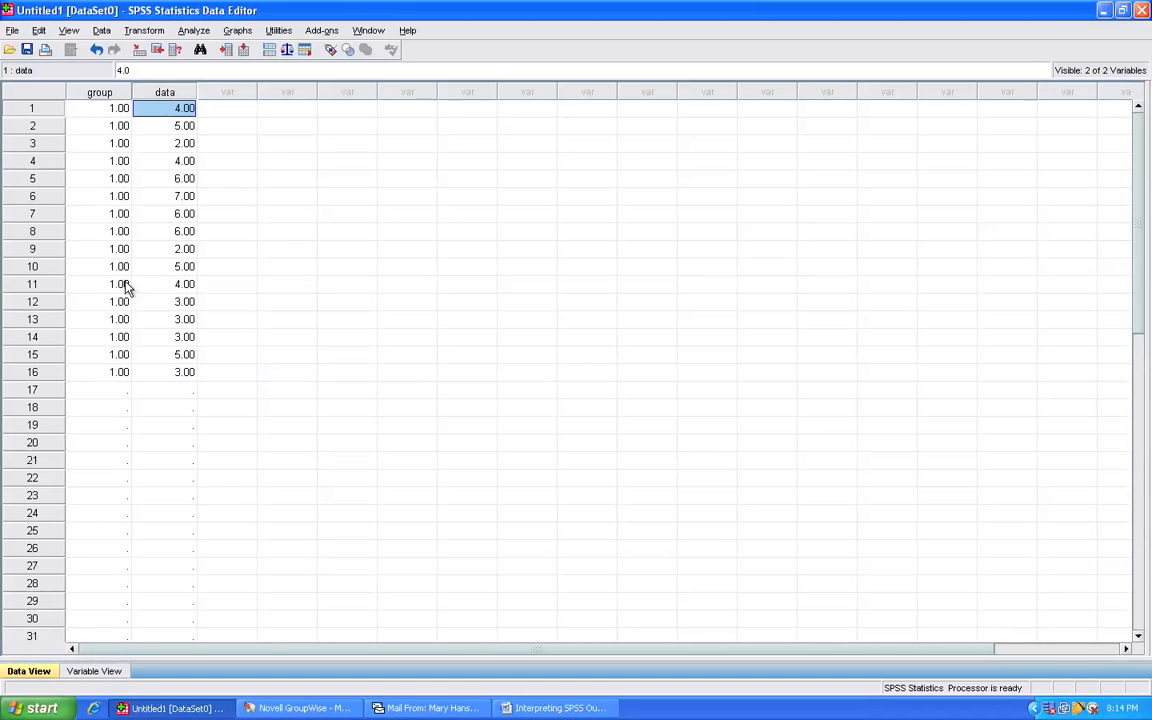
- Enter the group value 2 for cases 17 to 32
click(100, 391)
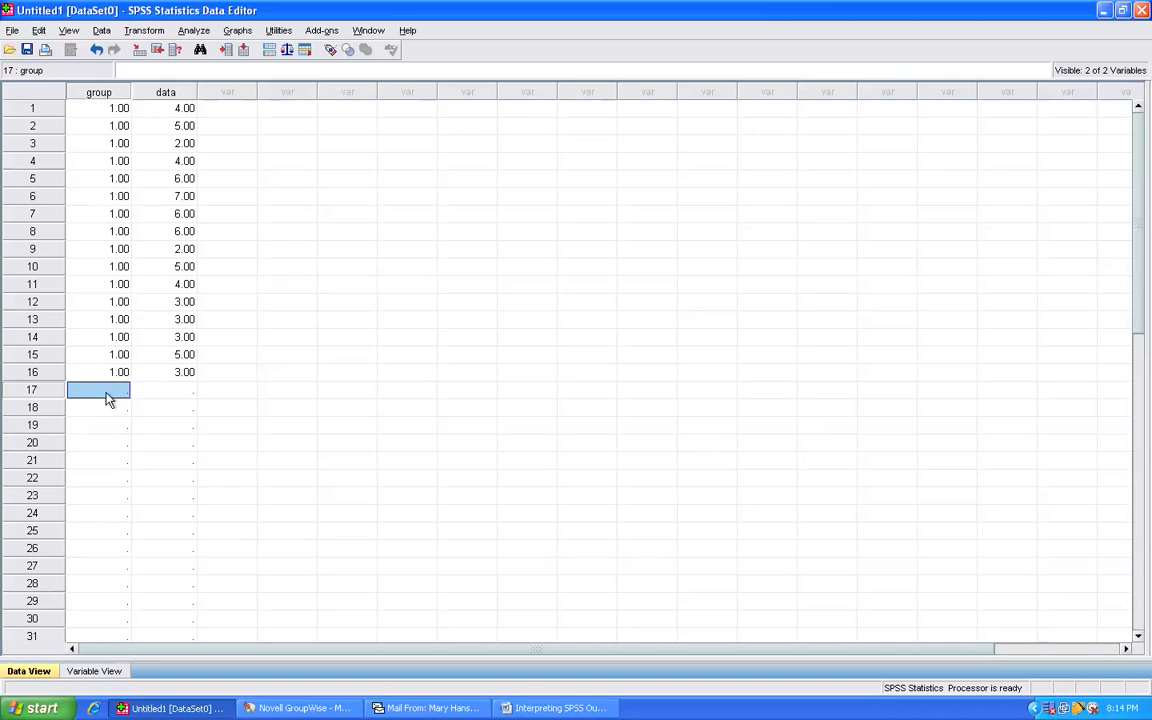
text(2)
key(Return)
text(2 2 2 2 2 2 2 2 2 2 2 2)
key(Return)
text(2)
key(Return)
text(2)
key(Return)
text(2)
key(Return)
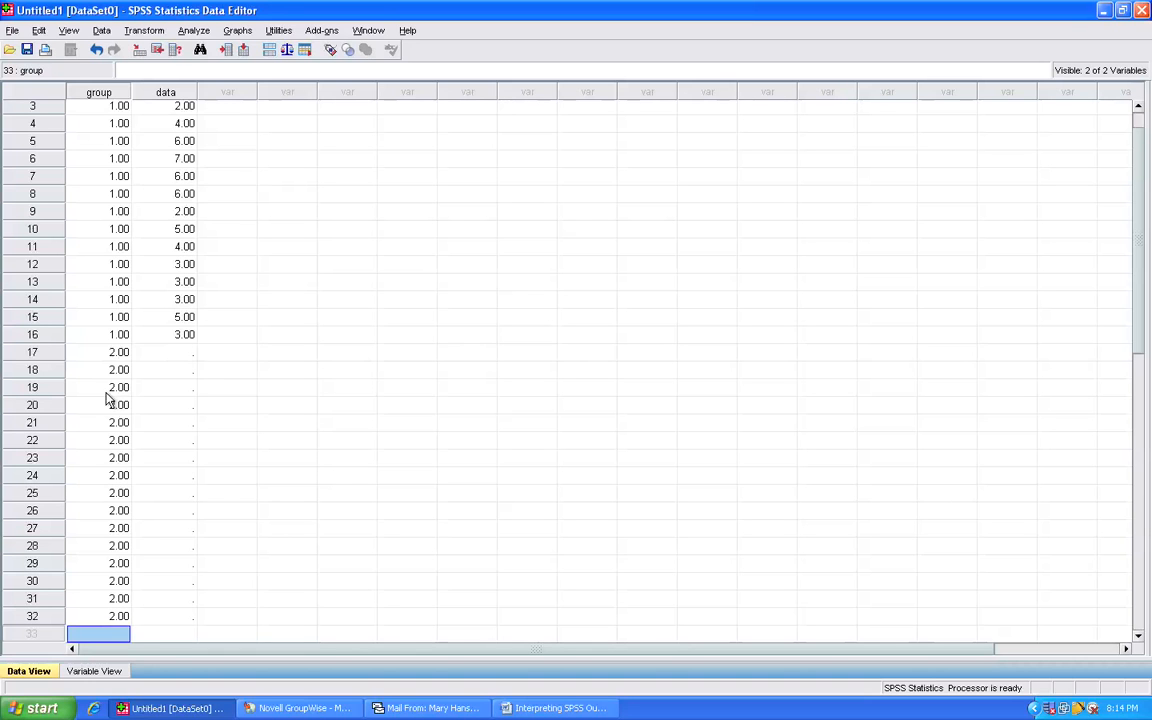
- Enter the scores 5, 2, 4, 2, 2, 3, 1, 5, 3, 2, 3, 3, 4, 1, 5, 3 in the data column for cases 17 to 32
click(185, 356)
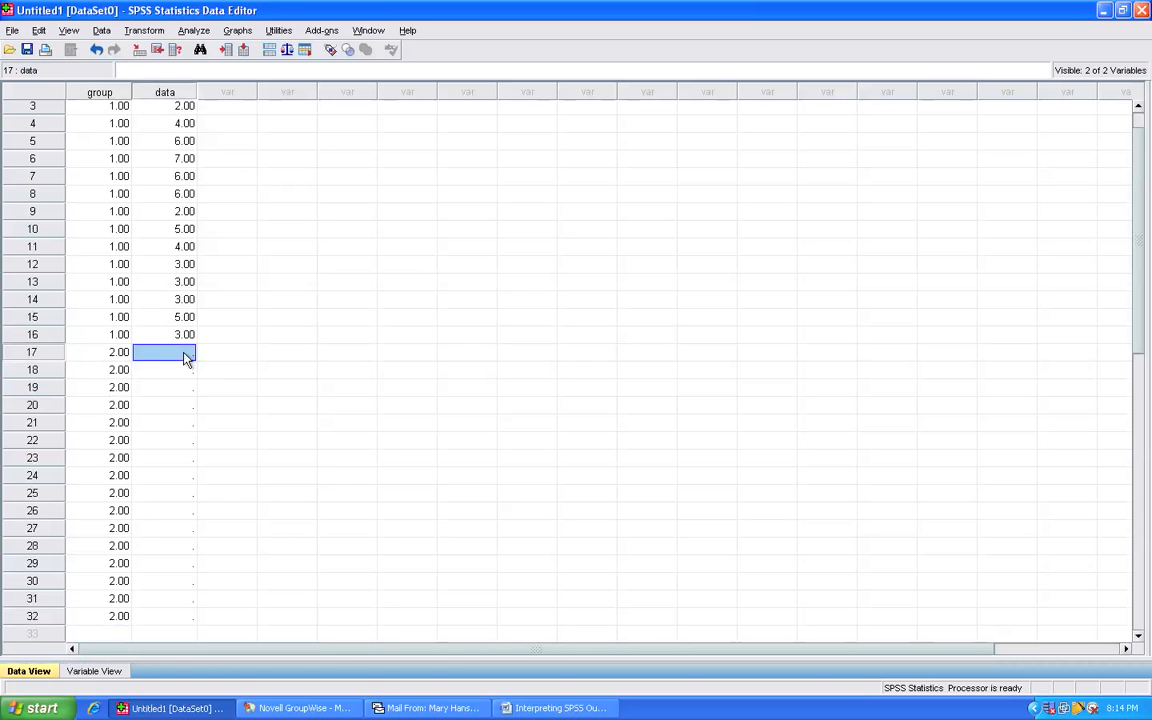
click(108, 356)
click(172, 357)
text(5)
key(Return)
text(2)
key(Return)
text(4)
key(Return)
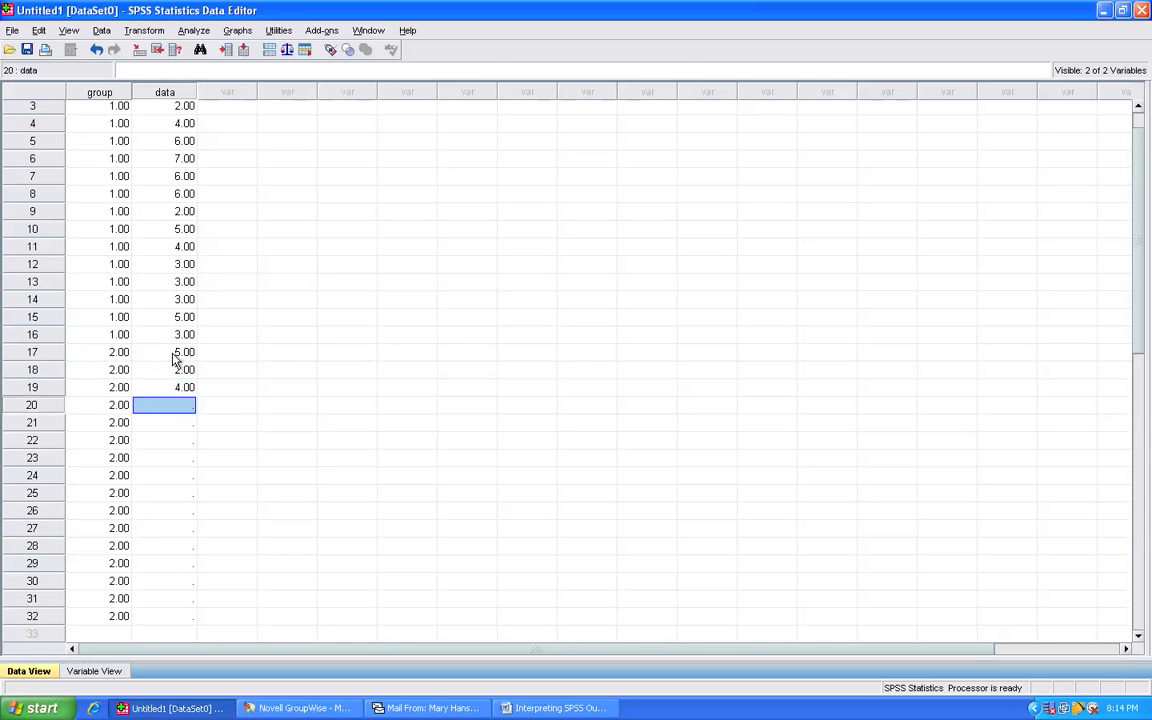
text(2)
key(Return)
text(2)
key(Return)
text(3)
key(Return)
text(1)
key(Return)
text(5)
key(Return)
text(3)
key(Return)
text(2)
key(Return)
text(3)
key(Return)
text(3)
key(Return)
text(4)
key(Return)
text(1)
key(Return)
text(5)
key(Return)
text(3)
key(Return)
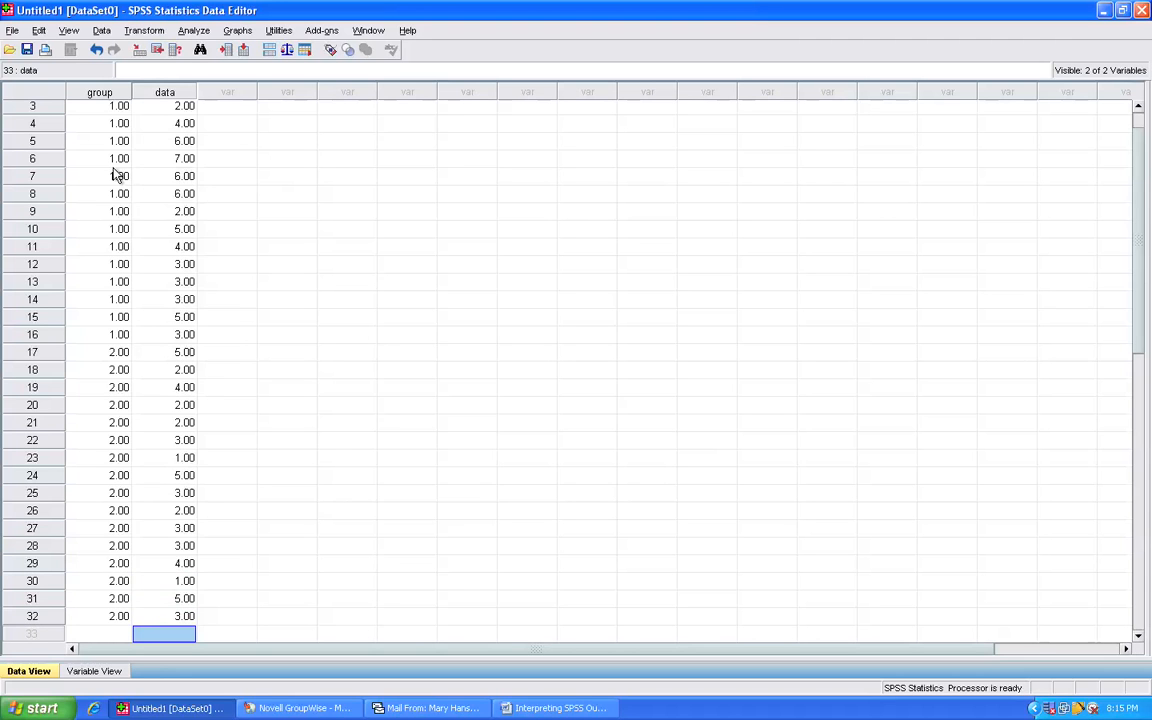
- Review the completed group and data columns from the first case onward, selecting each column in turn
scroll(108, 155, up, 1)
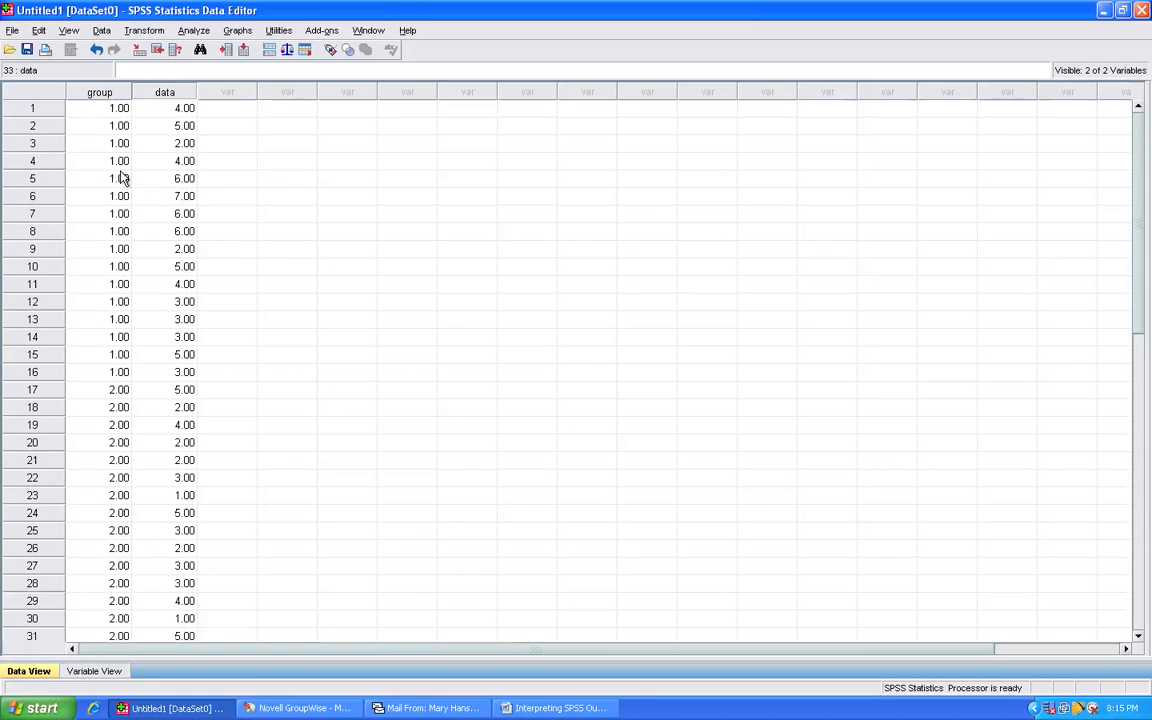
click(88, 100)
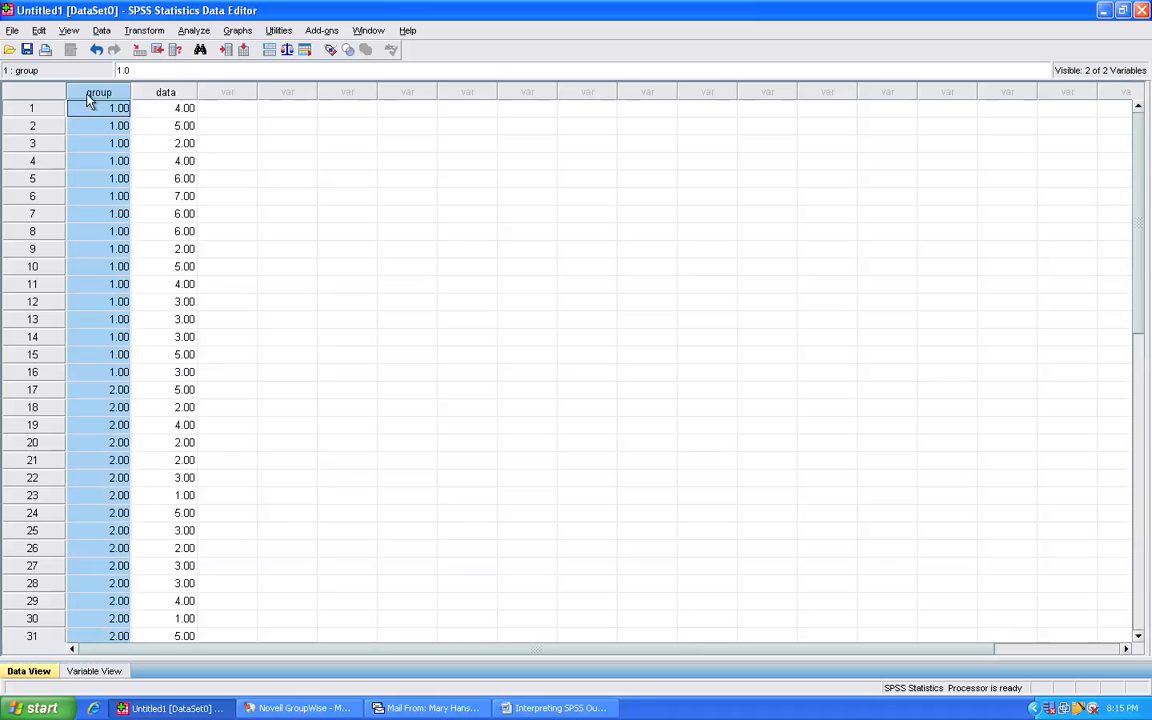
click(186, 93)
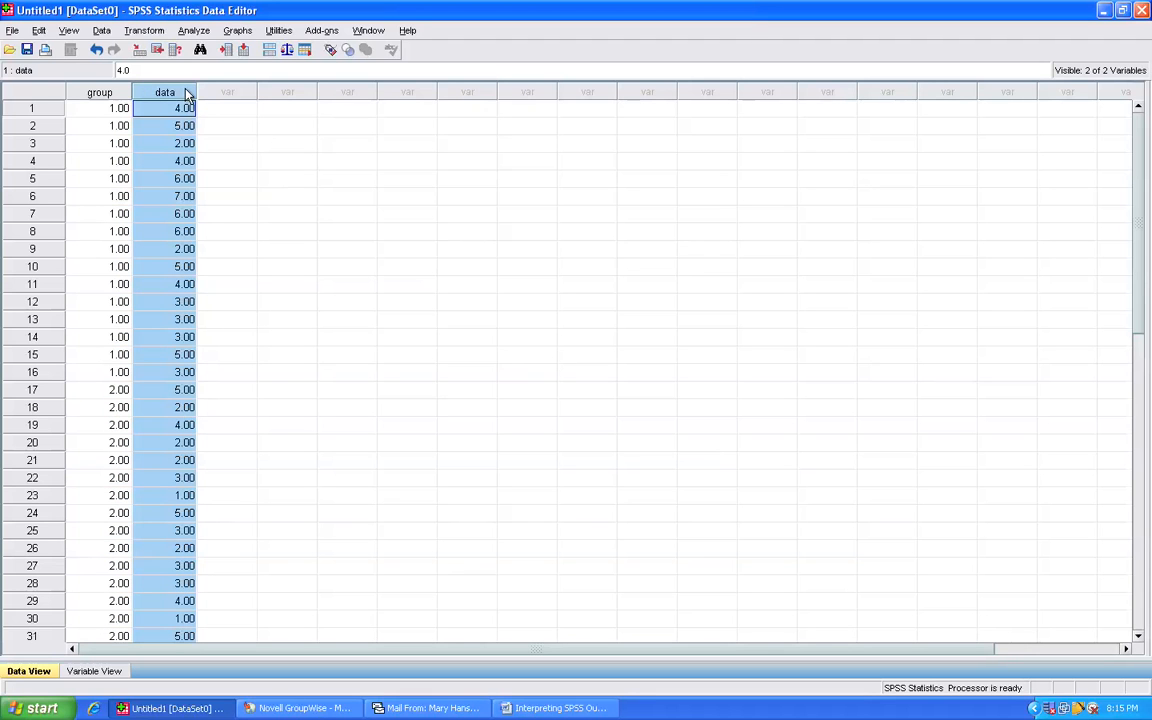
click(33, 109)
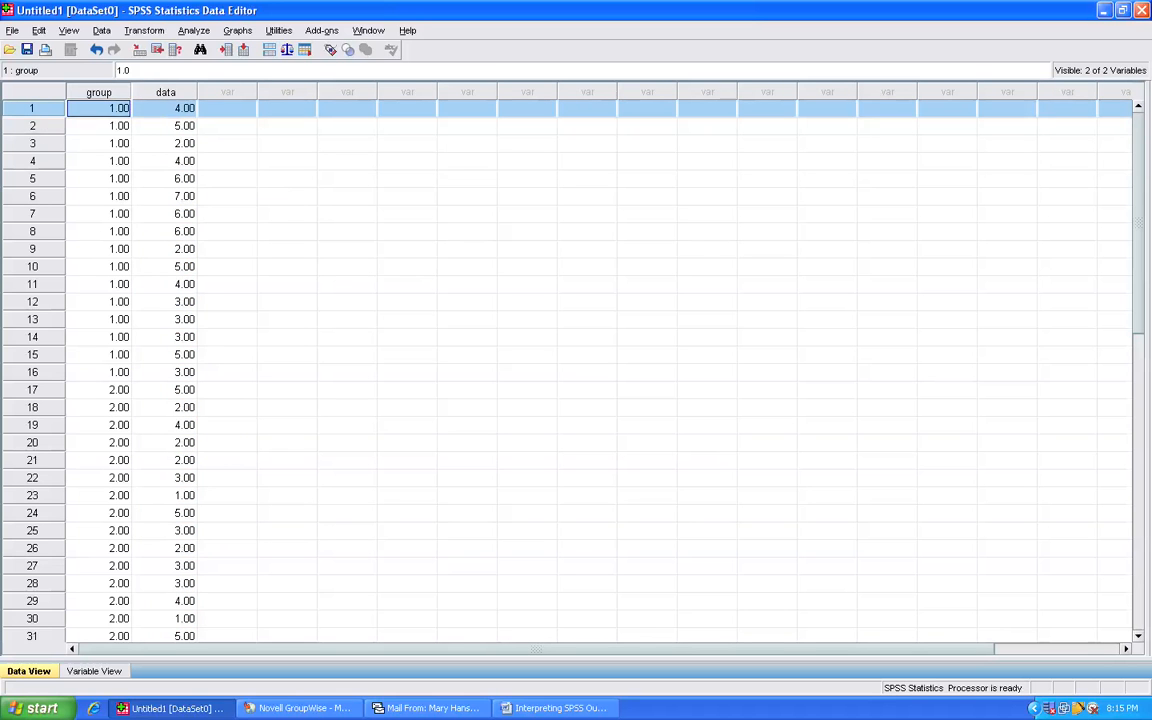
drag(42, 106, 59, 381)
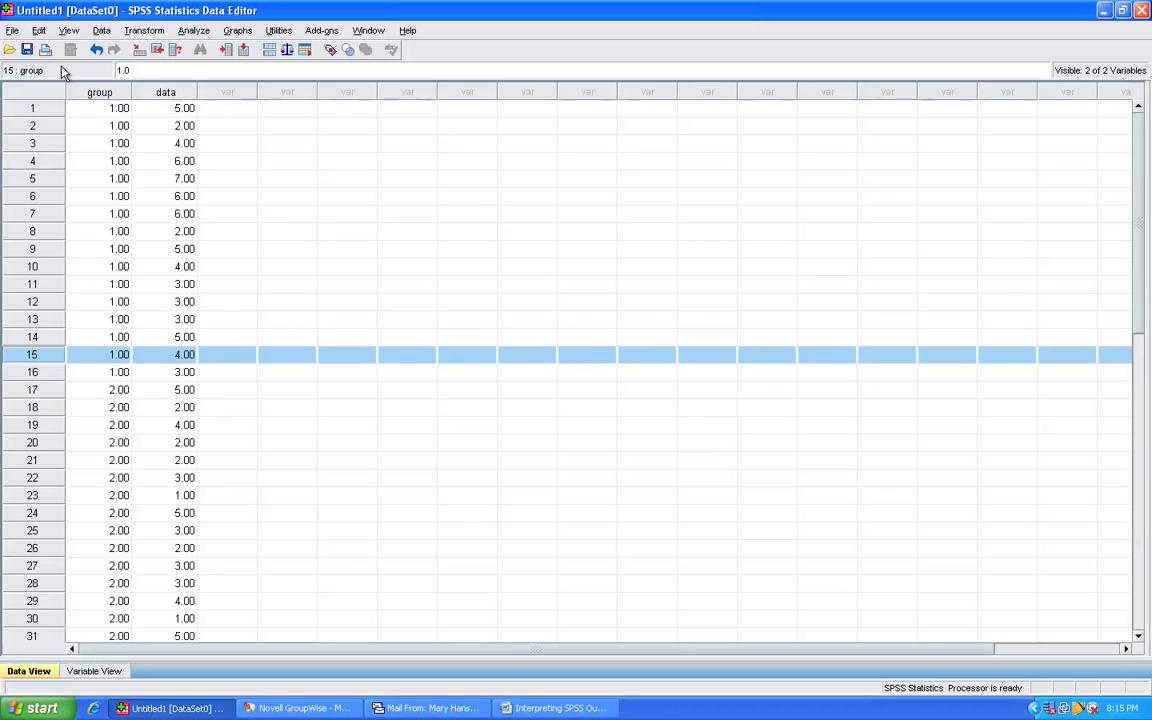
click(101, 48)
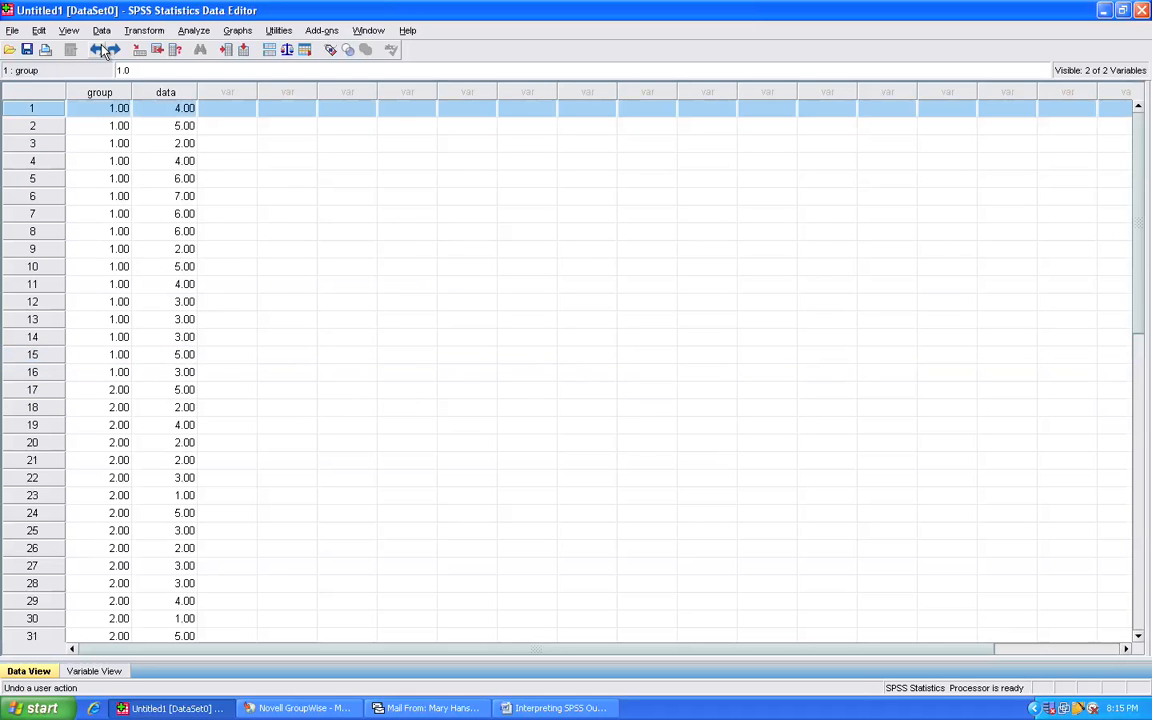
- Examine the second group's rows from case 17 to case 32, and check the whole group and data columns
click(32, 392)
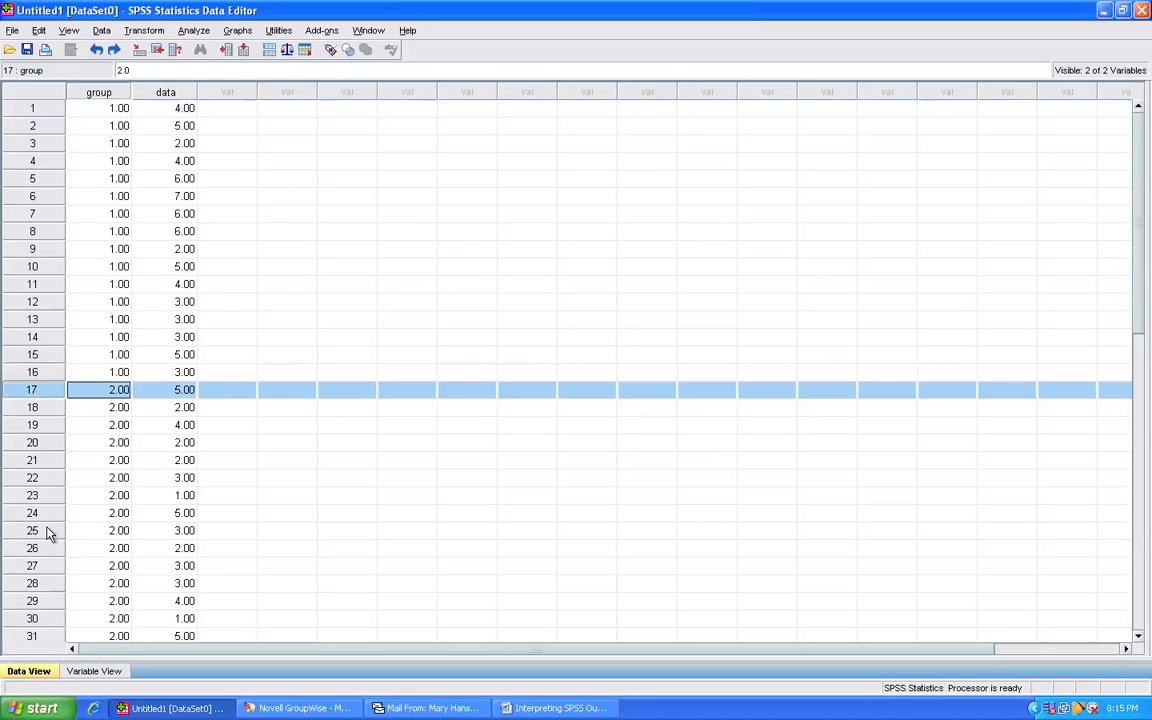
scroll(52, 640, down, 1)
click(43, 603)
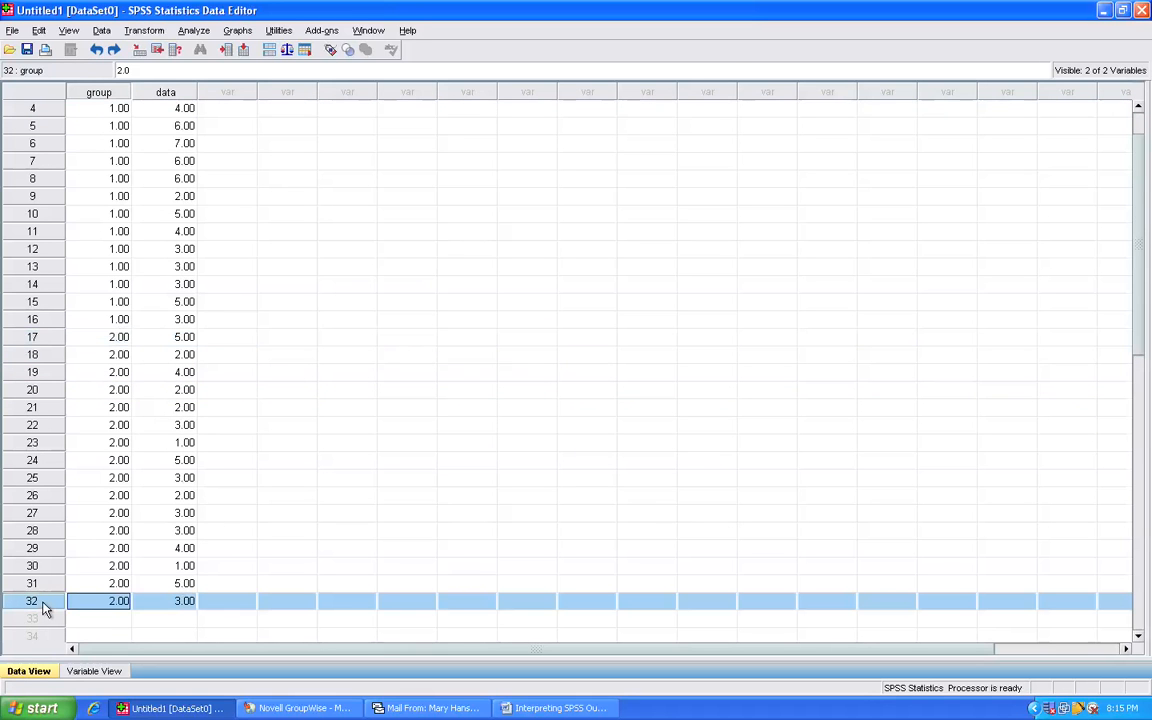
scroll(83, 356, up, 1)
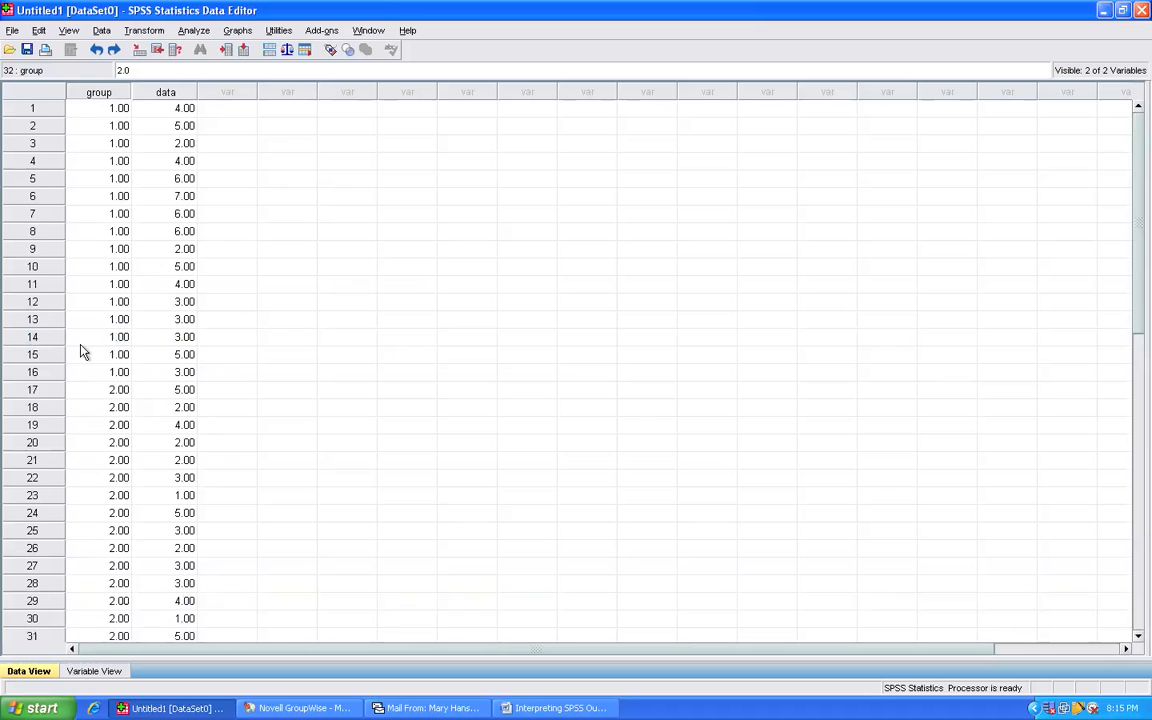
click(116, 94)
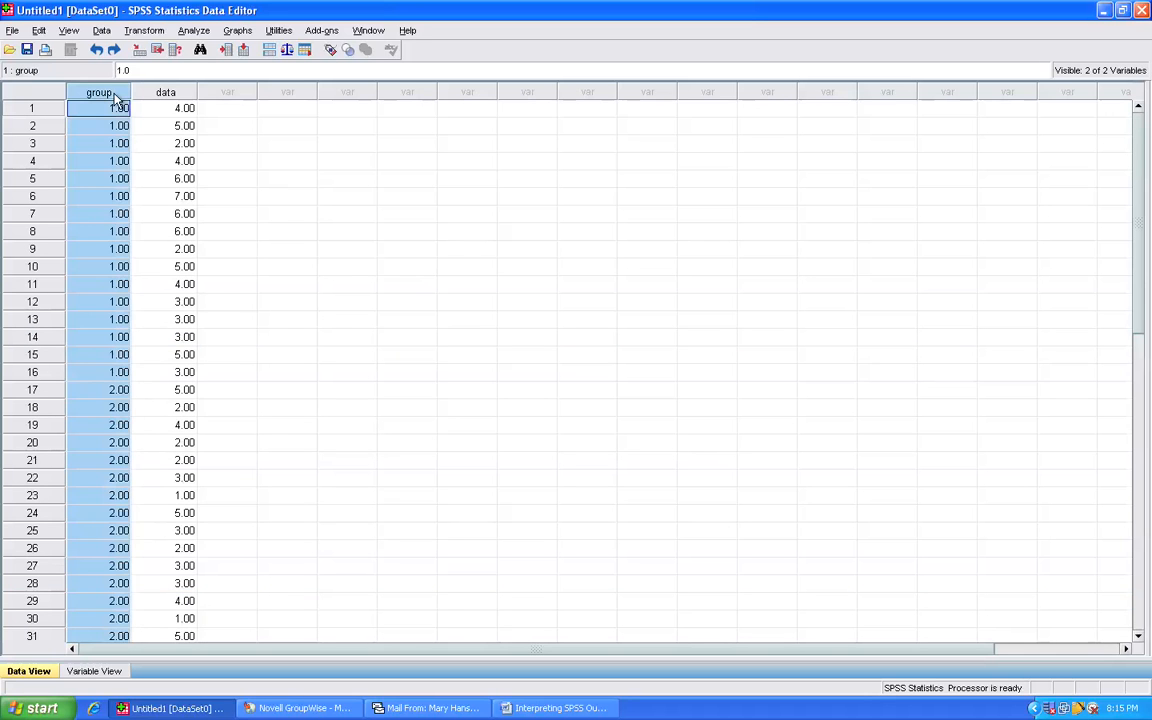
click(159, 93)
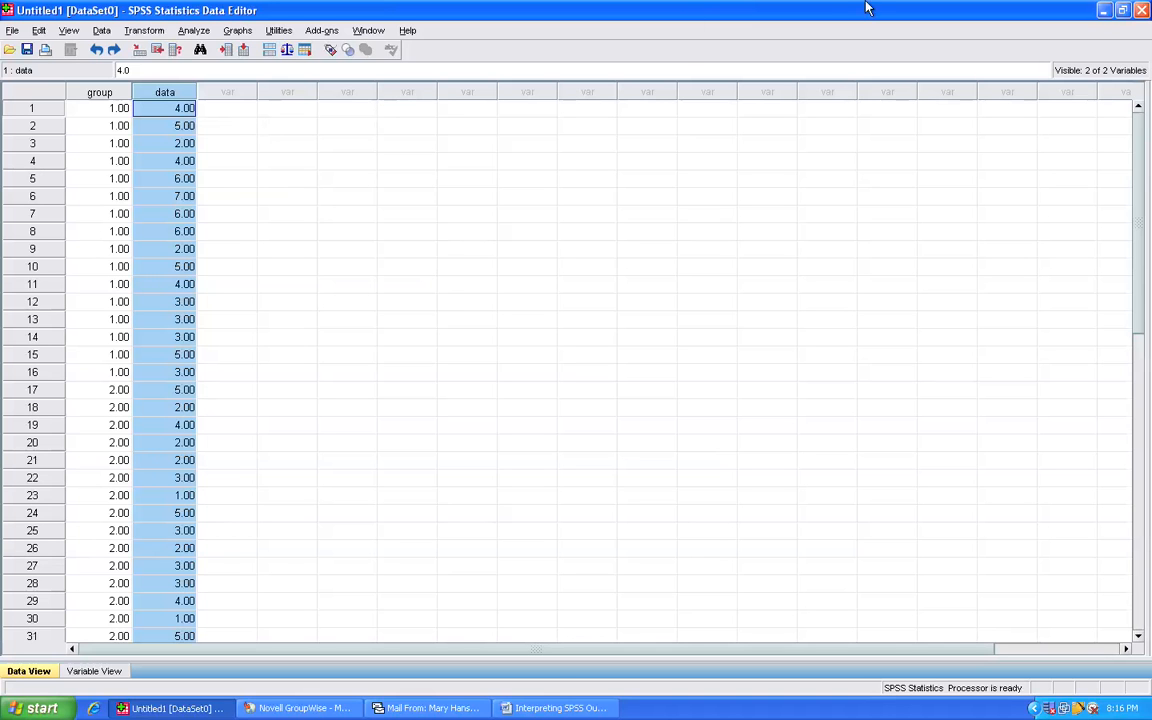
mouse_move(1010, 4)
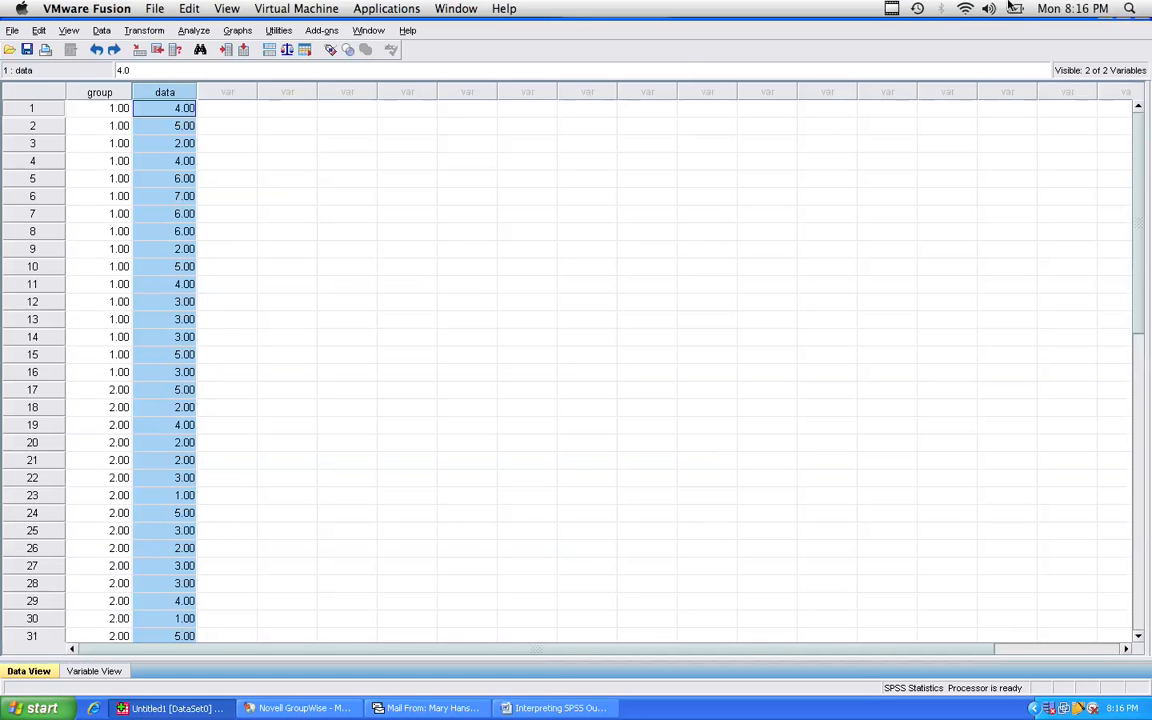